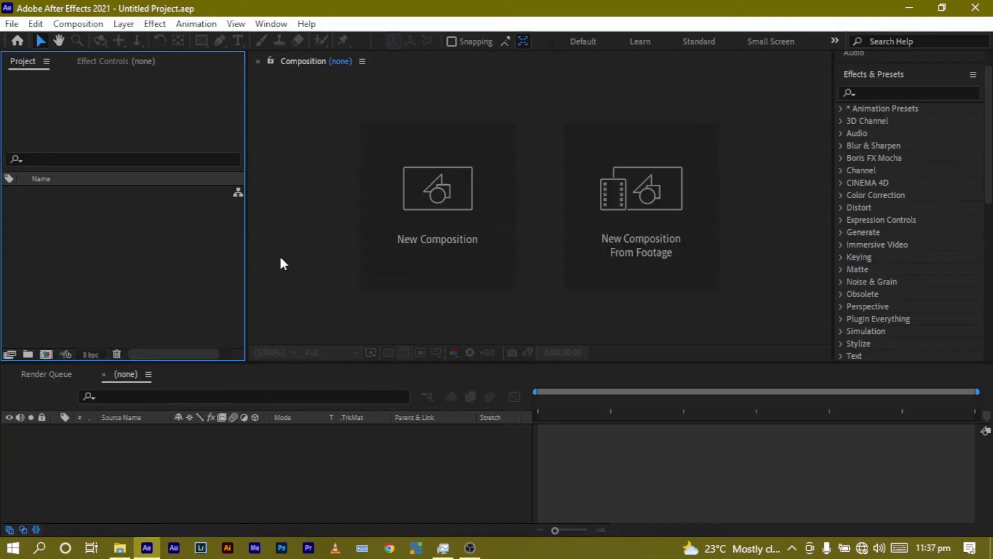
- Create a ten-second HDTV 1080 24 composition named 'logo' with a black background
{"action": "left_click", "coordinate": [402, 221]}
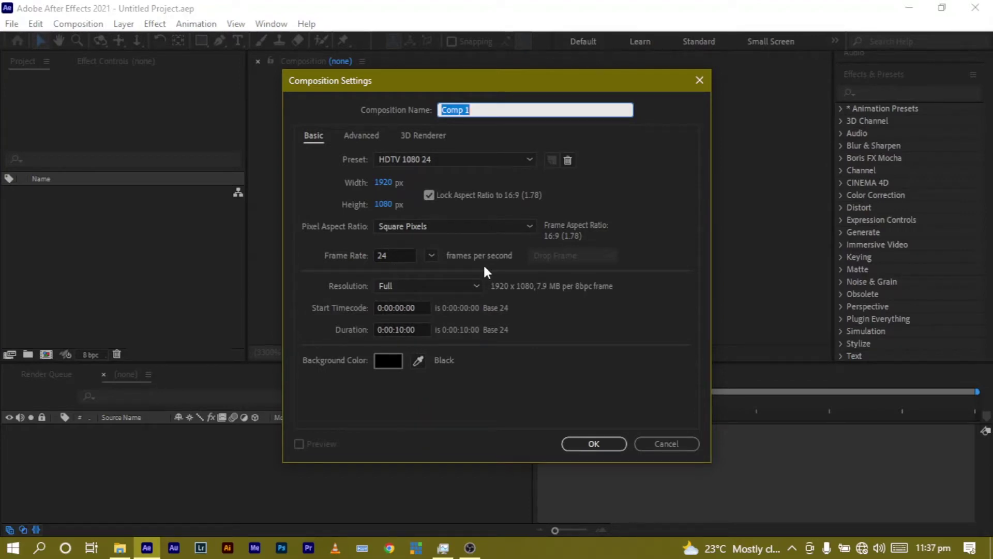
{"action": "type", "text": "logo"}
{"action": "left_click", "coordinate": [591, 443]}
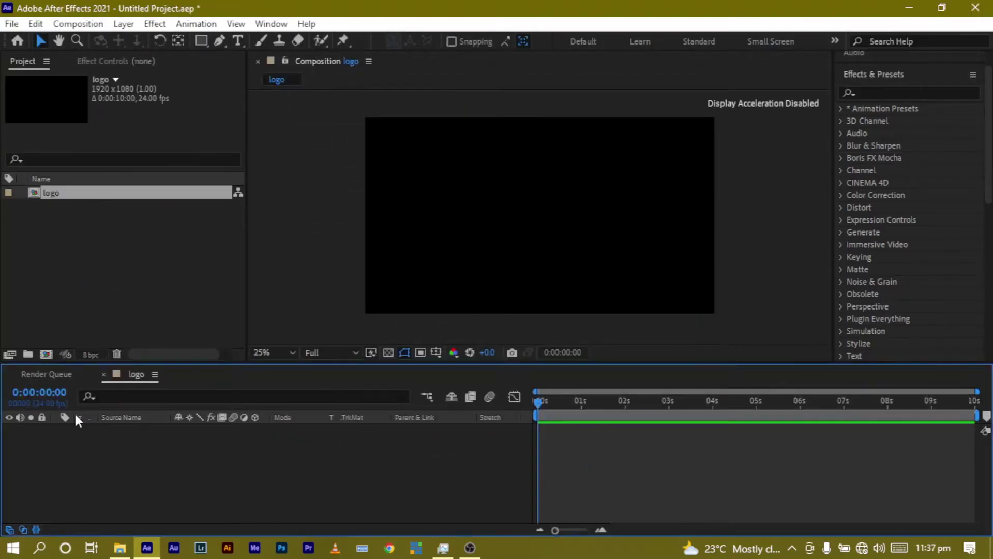
- Drag 27148.jpg, American Flag.png, Fabric-Texture.png and Waving Texture Background.mp4 into the Project panel
{"action": "left_click", "coordinate": [119, 548]}
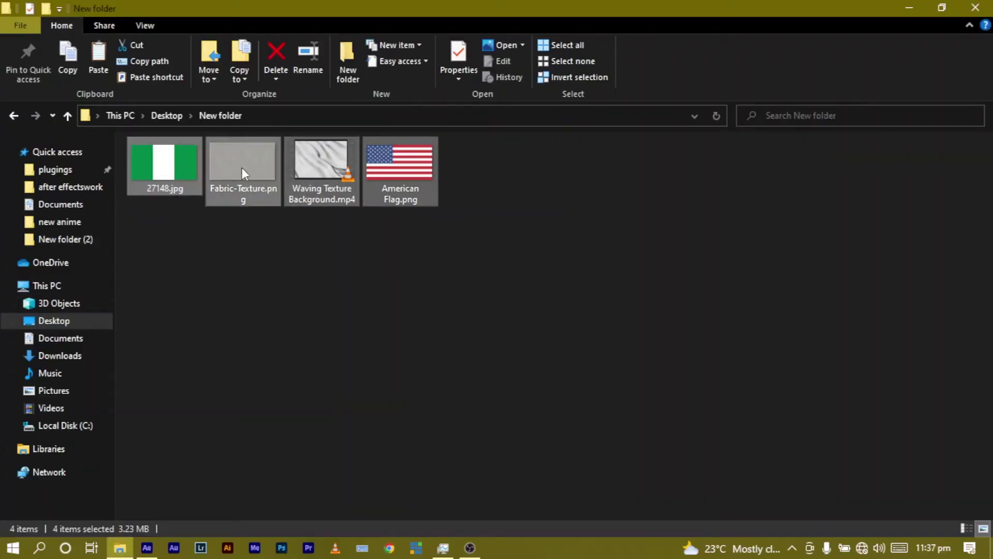
{"action": "left_click_drag", "start_coordinate": [167, 176], "coordinate": [303, 441]}
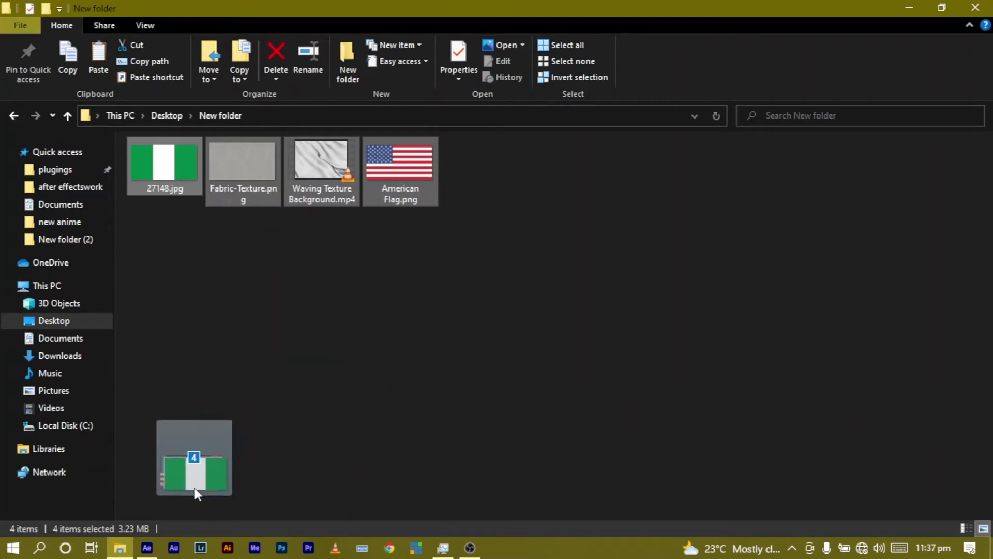
{"action": "mouse_move", "coordinate": [303, 441]}
{"action": "left_mouse_down"}
{"action": "mouse_move", "coordinate": [165, 553]}
{"action": "mouse_move", "coordinate": [181, 283]}
{"action": "mouse_move", "coordinate": [172, 263]}
{"action": "left_mouse_up"}
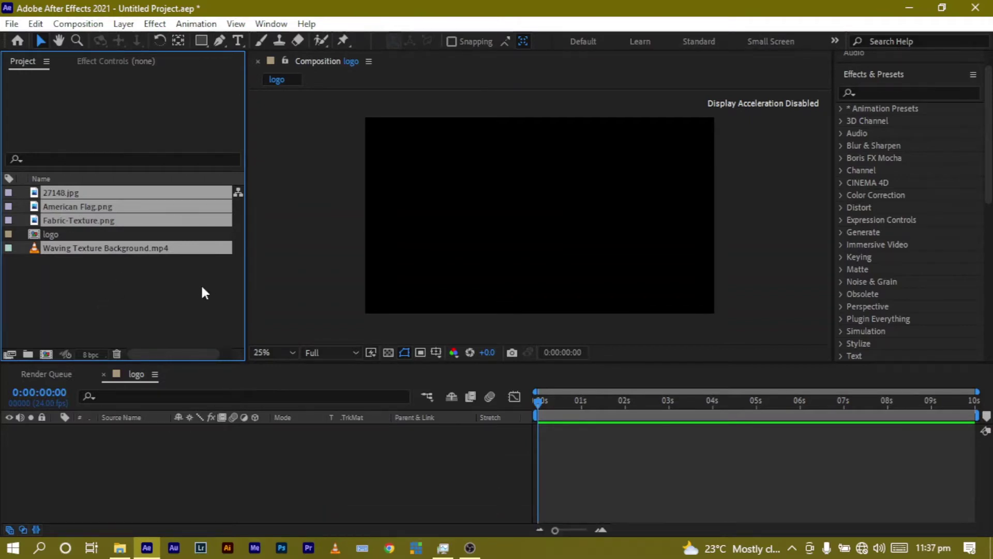
- Add 27148.jpg to the logo composition and scale it to 35%
{"action": "left_click", "coordinate": [160, 306]}
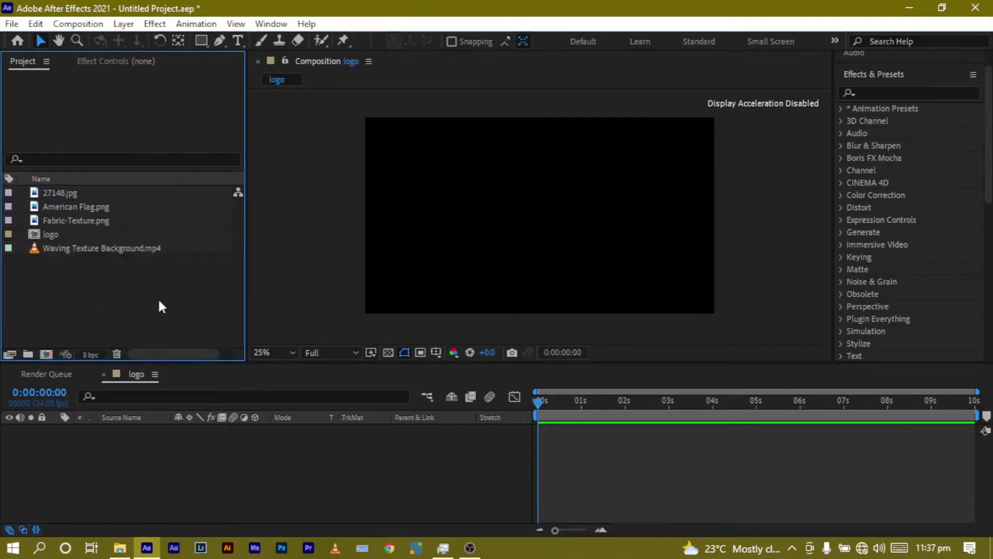
{"action": "left_click_drag", "start_coordinate": [65, 195], "coordinate": [157, 460]}
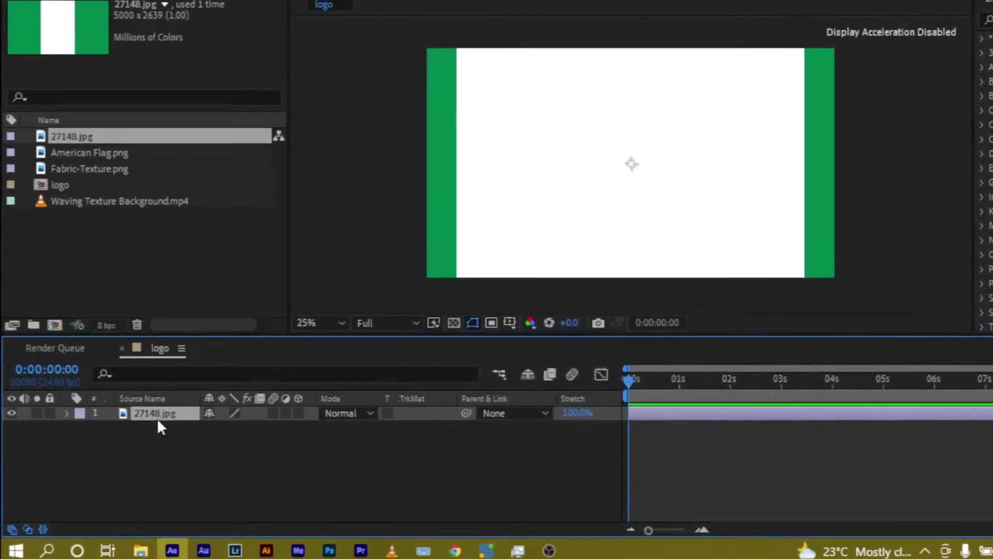
{"action": "key", "text": "s"}
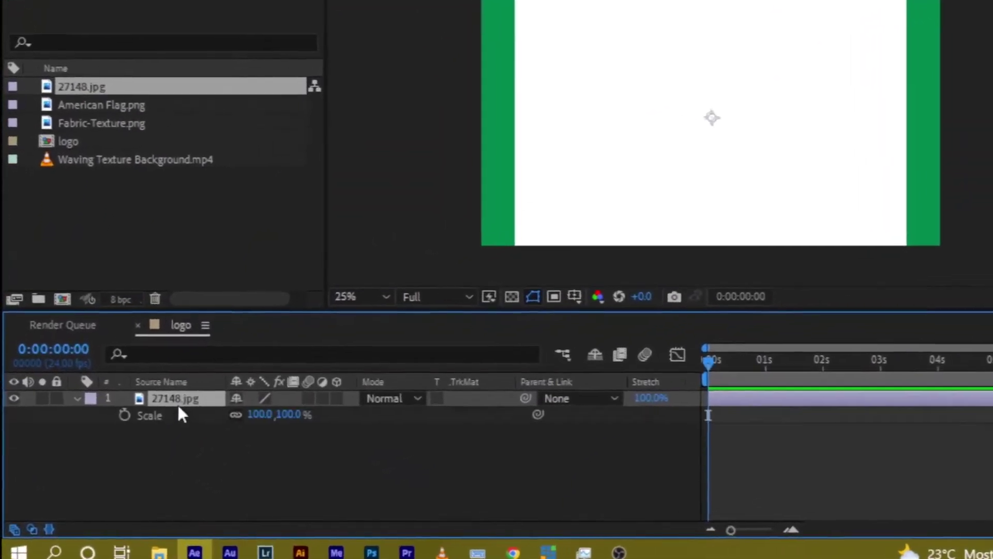
{"action": "left_click", "coordinate": [290, 401]}
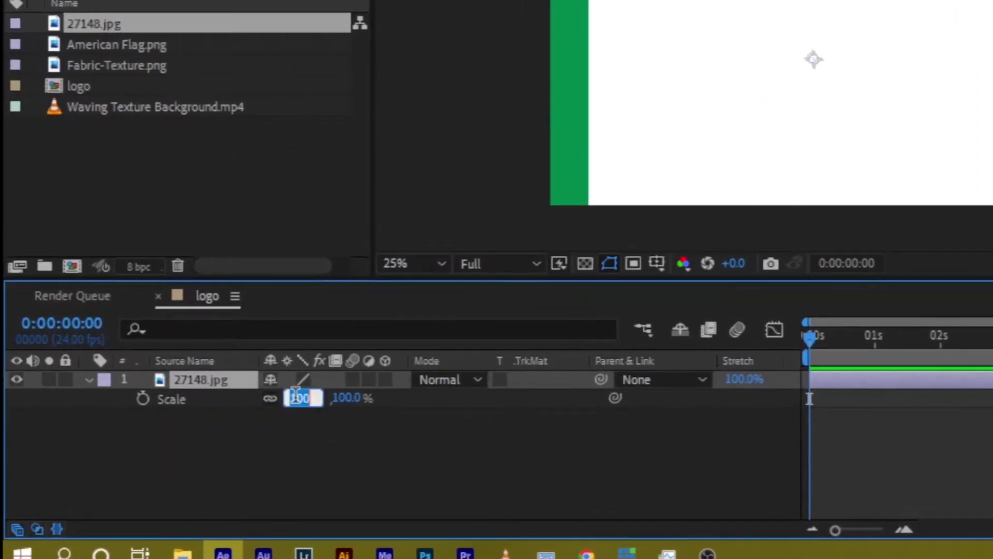
{"action": "type", "text": "35"}
{"action": "key", "text": "Return"}
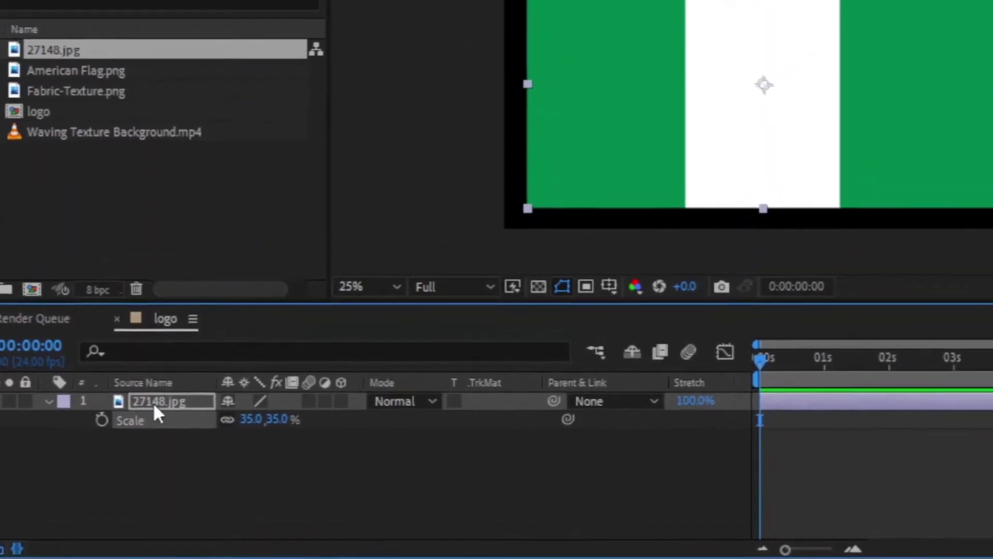
- Pre-compose the flag layer into 27148.jpg Comp 1
{"action": "right_click", "coordinate": [154, 405]}
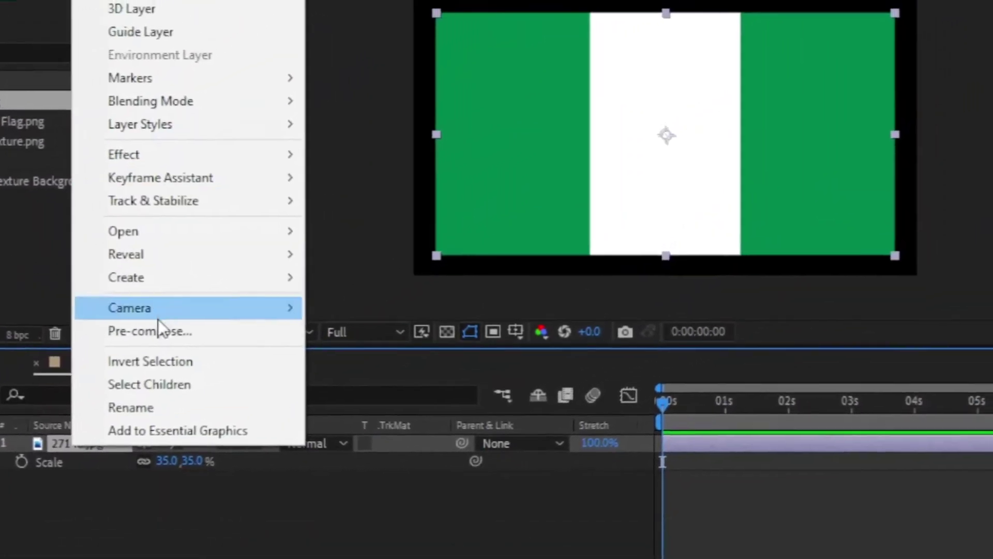
{"action": "left_click", "coordinate": [120, 347]}
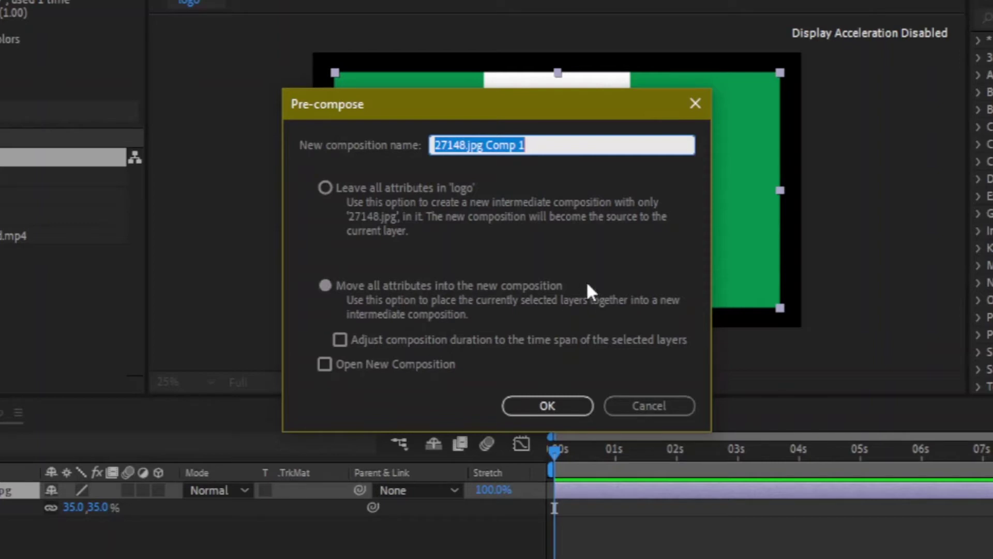
{"action": "left_click", "coordinate": [546, 406]}
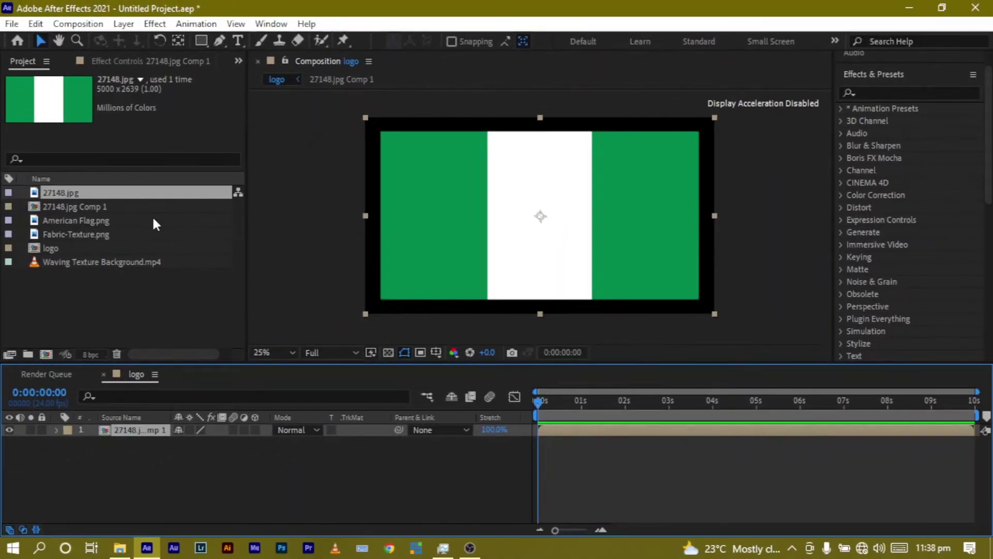
- Place Waving Texture Background.mp4 above the flag and fit it to the composition
{"action": "left_click_drag", "start_coordinate": [52, 262], "coordinate": [130, 434]}
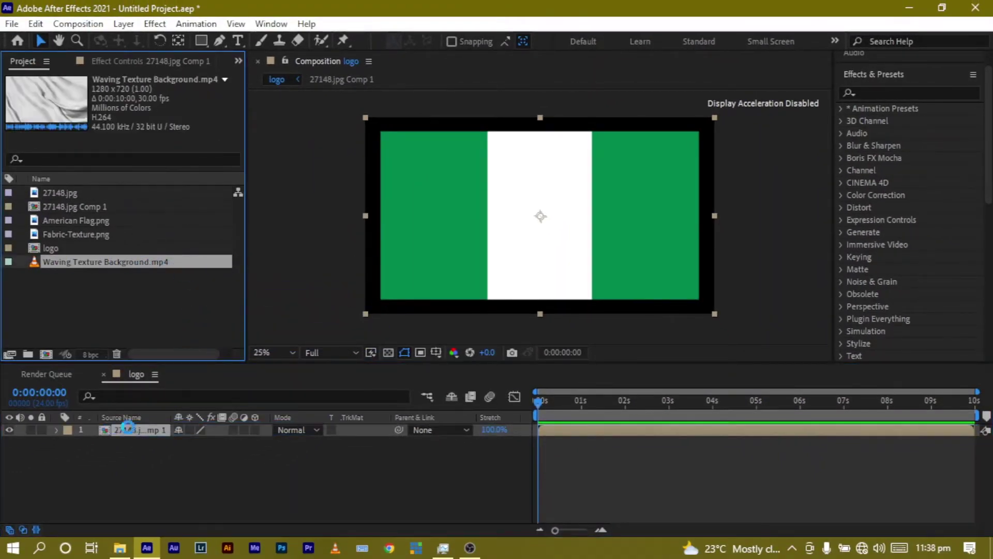
{"action": "left_click_drag", "start_coordinate": [129, 434], "coordinate": [125, 429]}
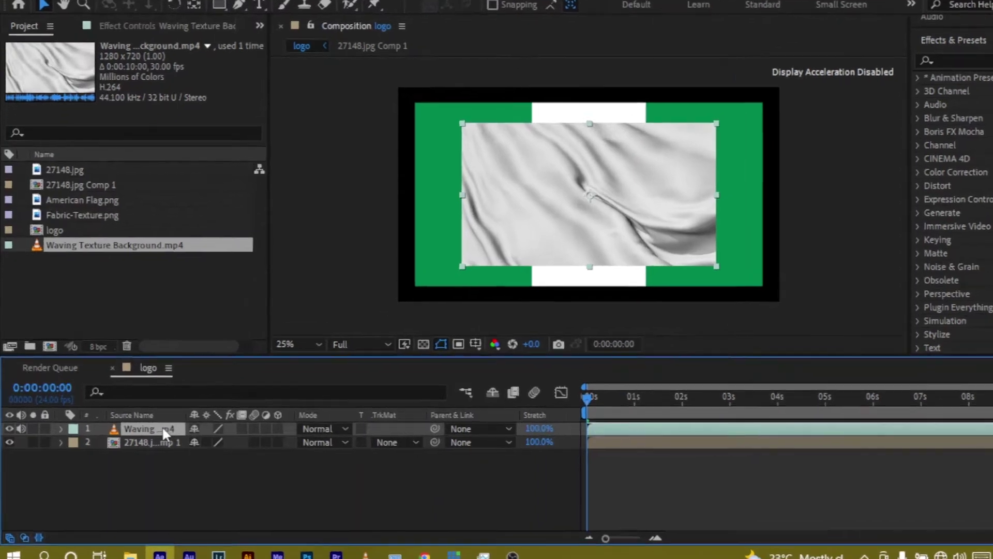
{"action": "right_click", "coordinate": [165, 429]}
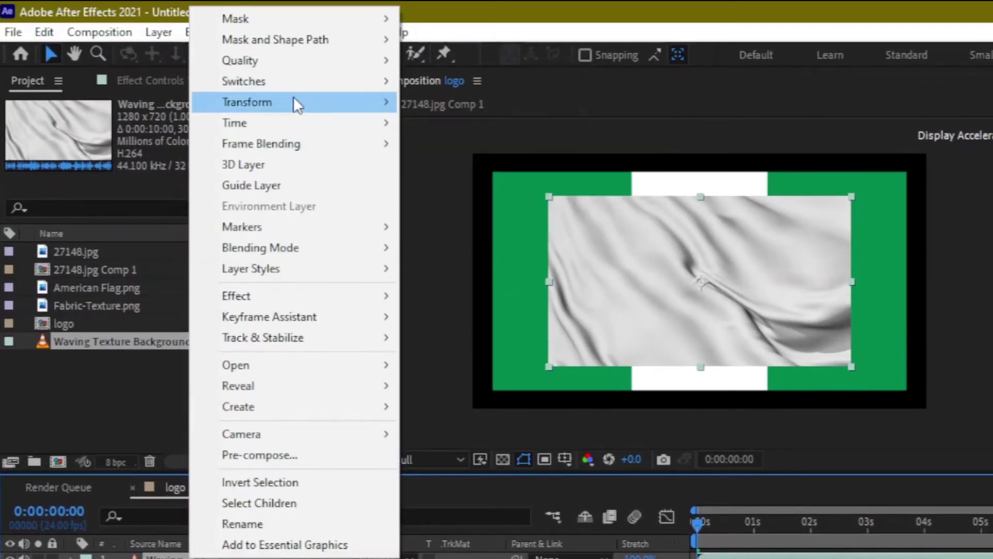
{"action": "mouse_move", "coordinate": [247, 102]}
{"action": "left_click", "coordinate": [590, 351]}
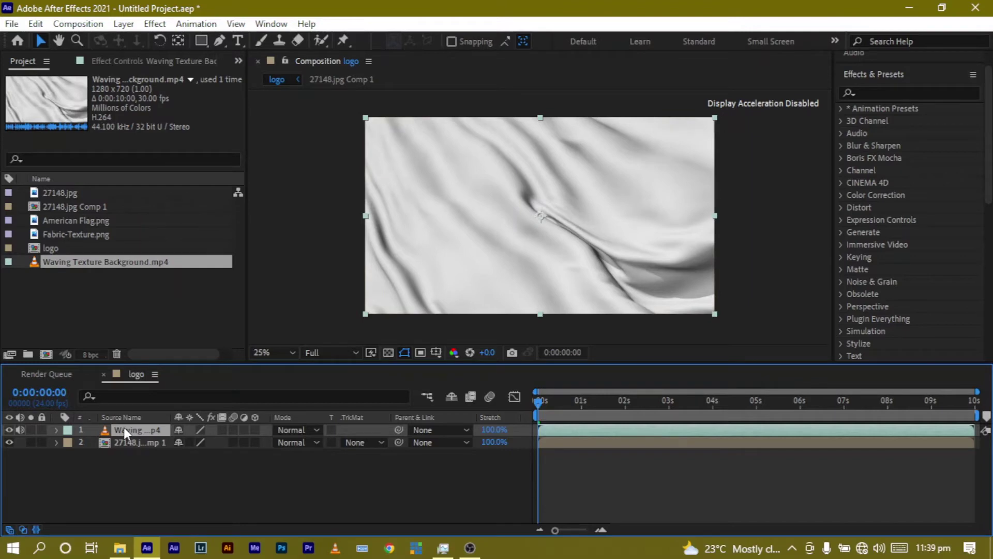
- Hide the texture video layer and pre-compose it into Waving Texture Background.mp4 Comp 1
{"action": "left_click", "coordinate": [9, 429]}
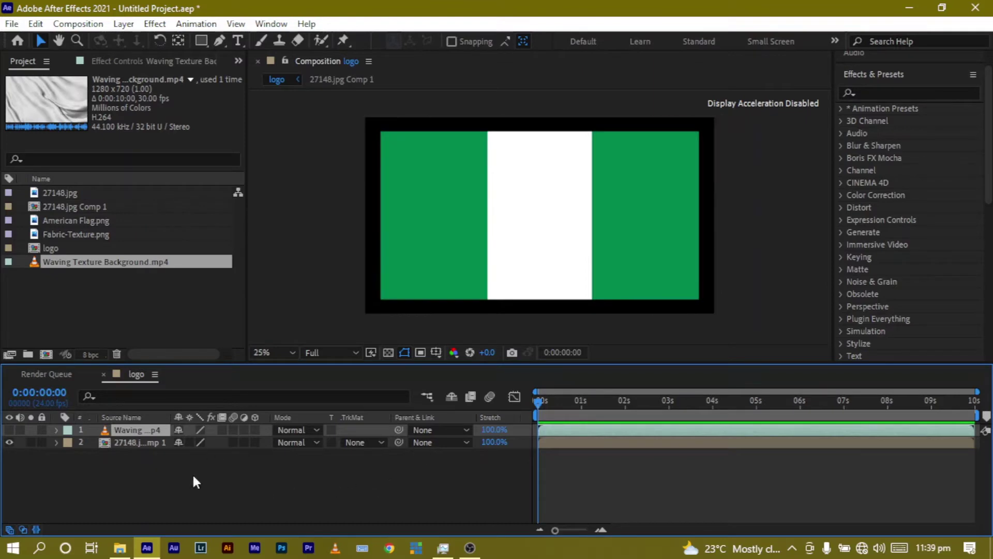
{"action": "right_click", "coordinate": [129, 430]}
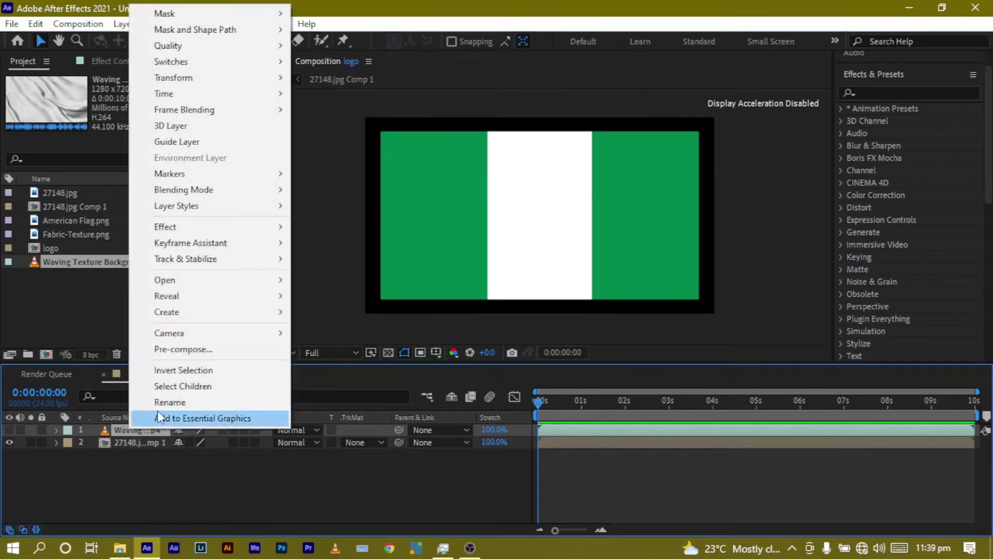
{"action": "left_click", "coordinate": [222, 352]}
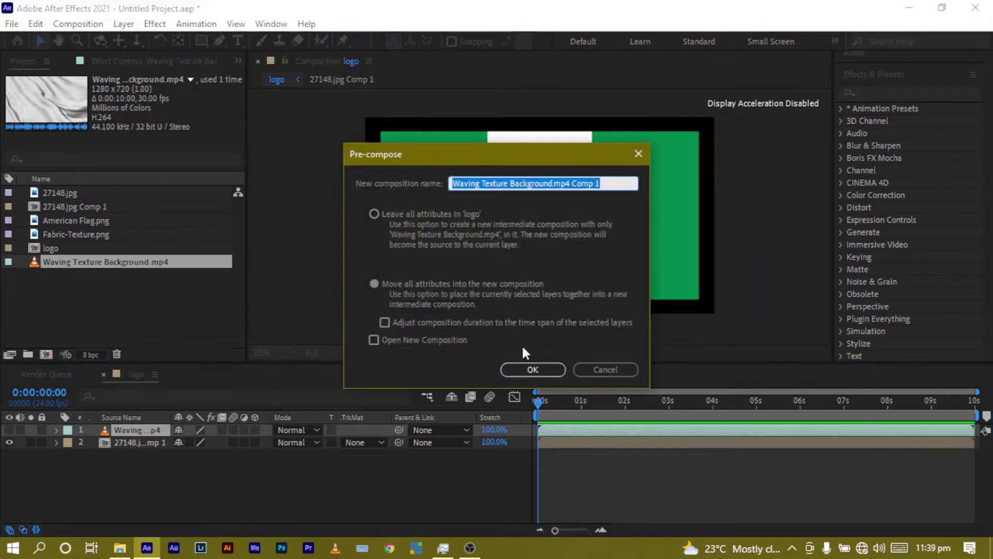
{"action": "left_click", "coordinate": [528, 371]}
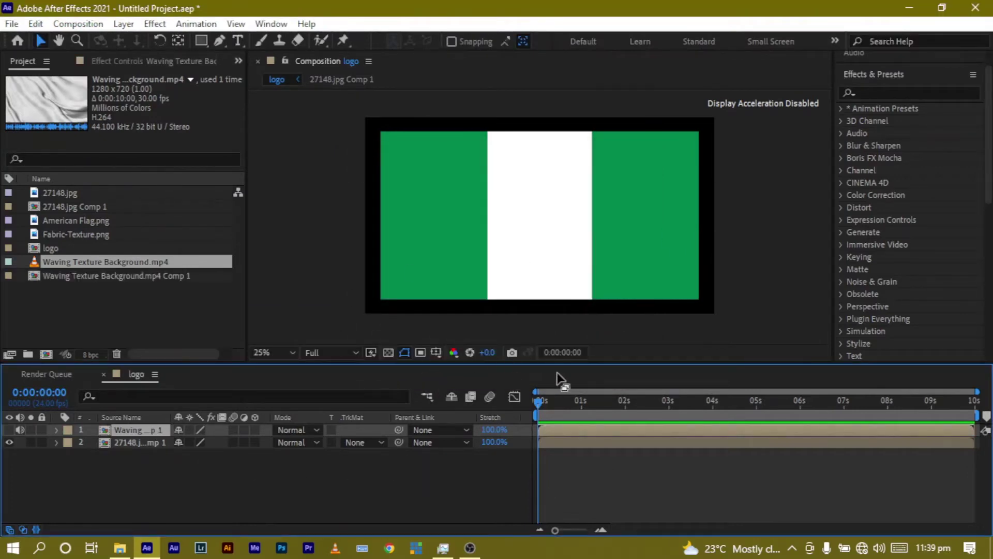
- Apply Displacement Map to the 27148.jpg Comp 1 flag layer
{"action": "left_click", "coordinate": [151, 442]}
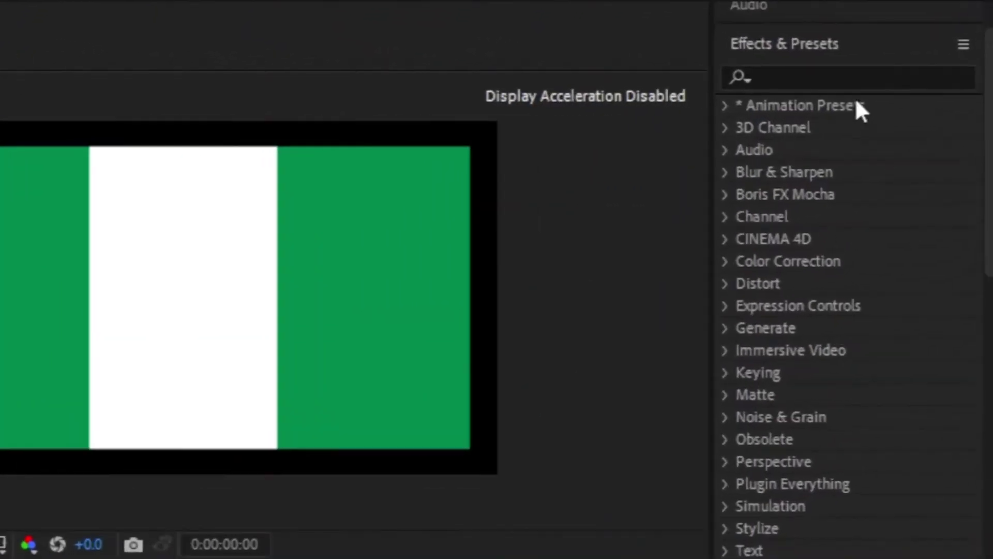
{"action": "left_click", "coordinate": [837, 74]}
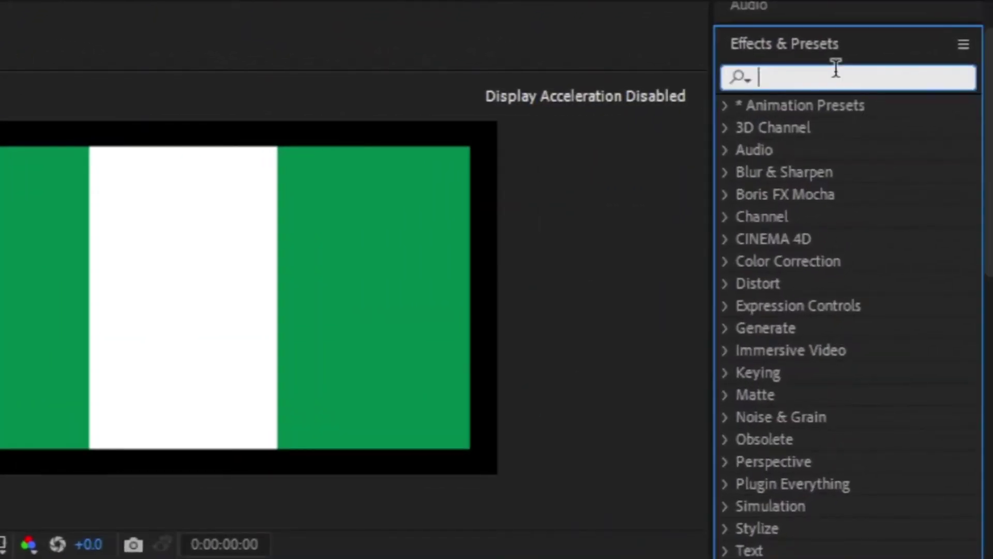
{"action": "type", "text": "d"}
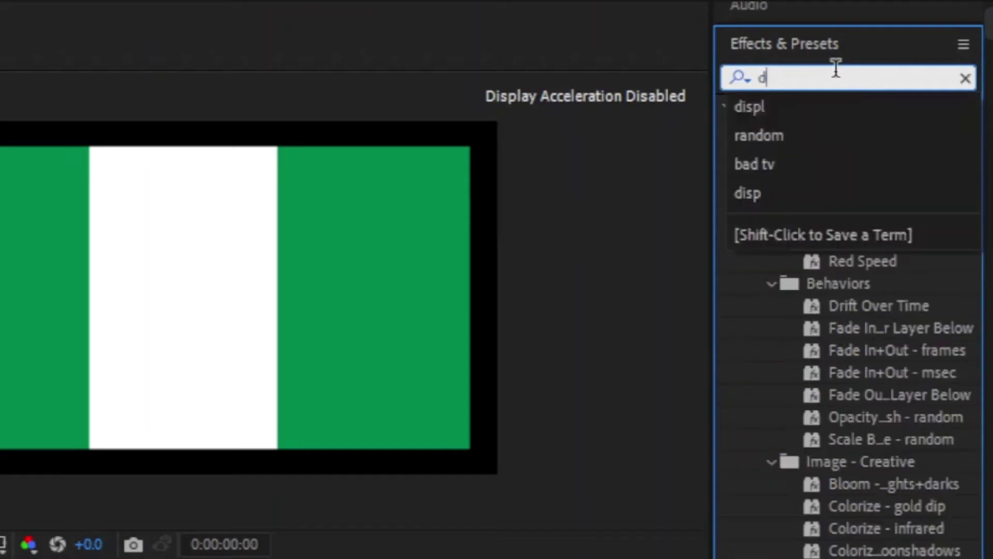
{"action": "type", "text": "ispl"}
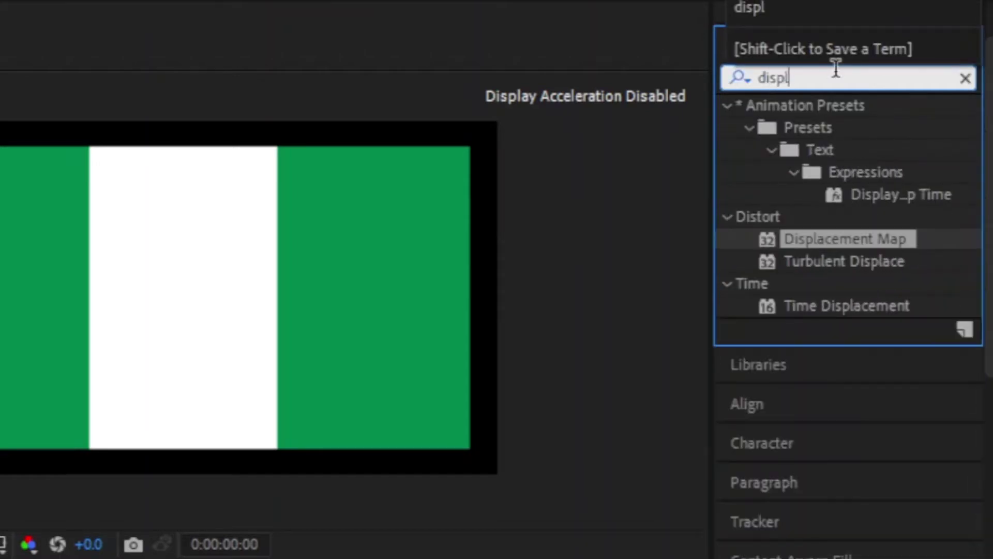
{"action": "type", "text": "ac"}
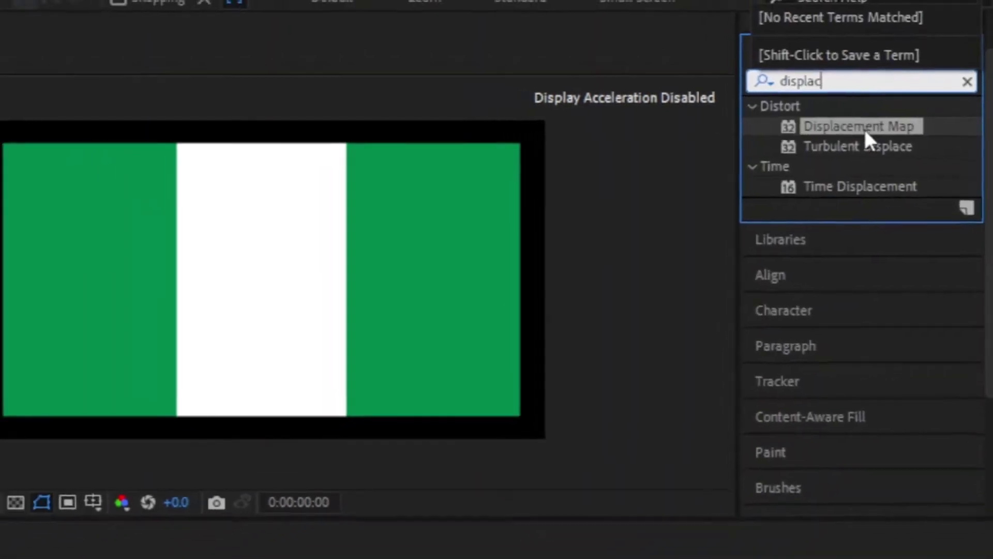
{"action": "left_click_drag", "start_coordinate": [844, 127], "coordinate": [138, 441]}
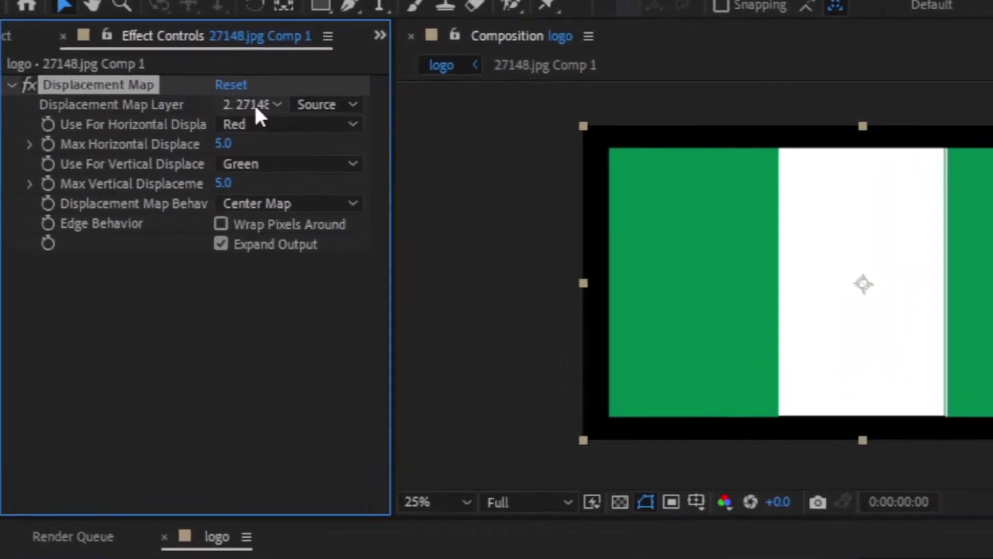
- Drive the displacement from the Waving Texture comp's luminance, 12 horizontal and vertical
{"action": "left_click", "coordinate": [256, 106]}
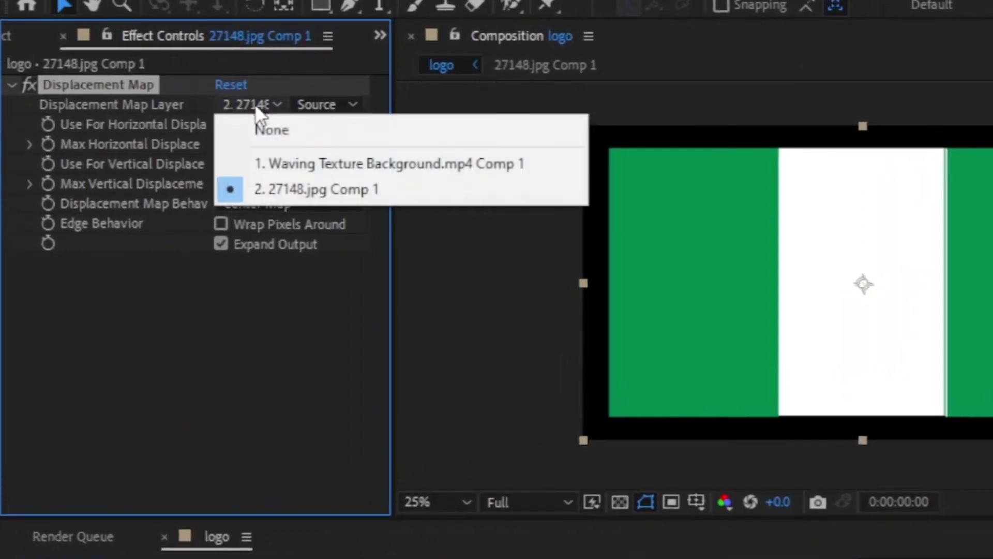
{"action": "left_click", "coordinate": [317, 164]}
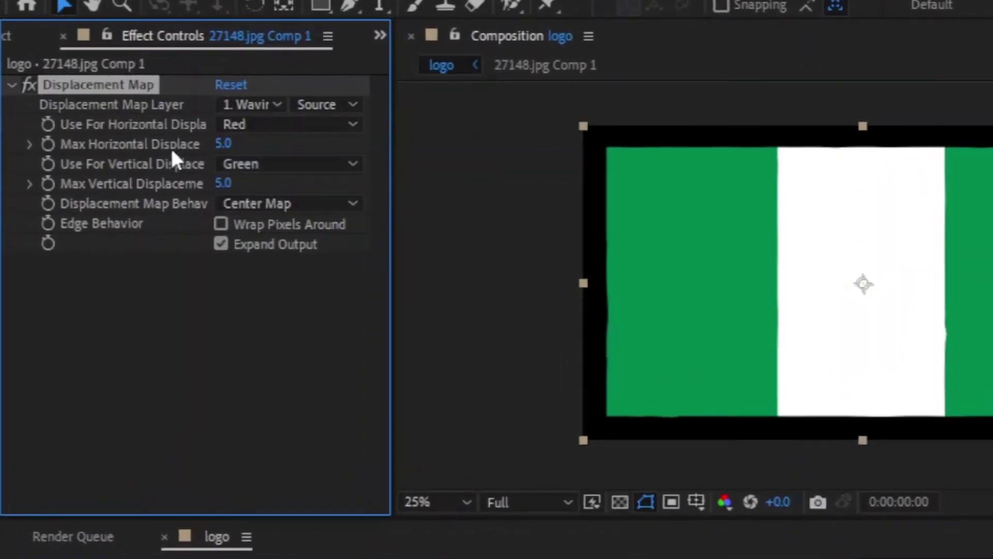
{"action": "left_click", "coordinate": [259, 126]}
{"action": "left_click", "coordinate": [279, 252]}
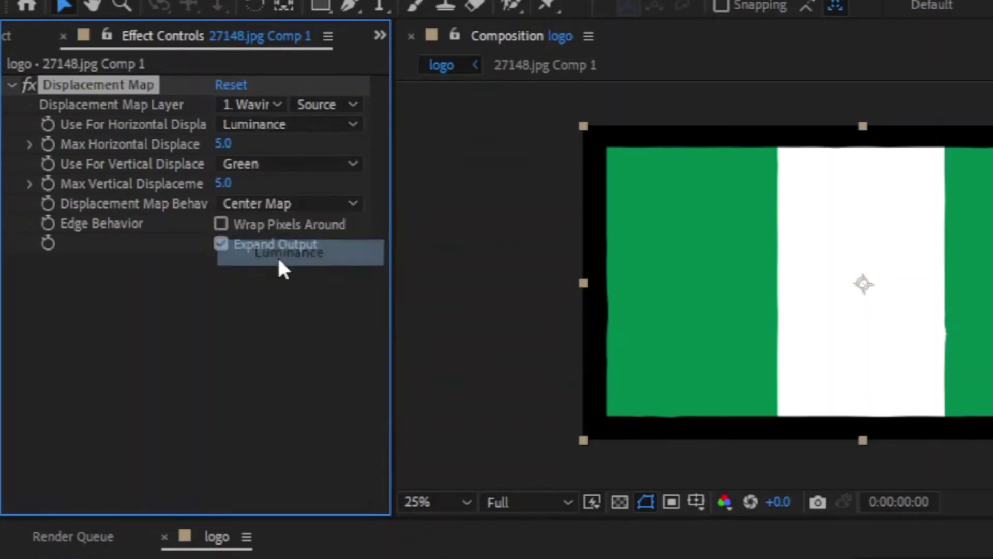
{"action": "left_click", "coordinate": [259, 167]}
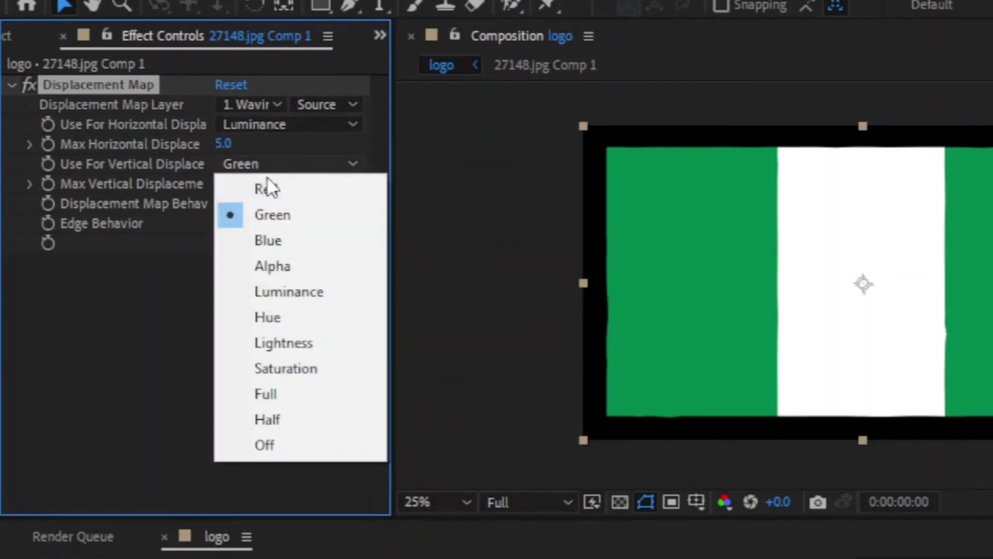
{"action": "left_click", "coordinate": [292, 300]}
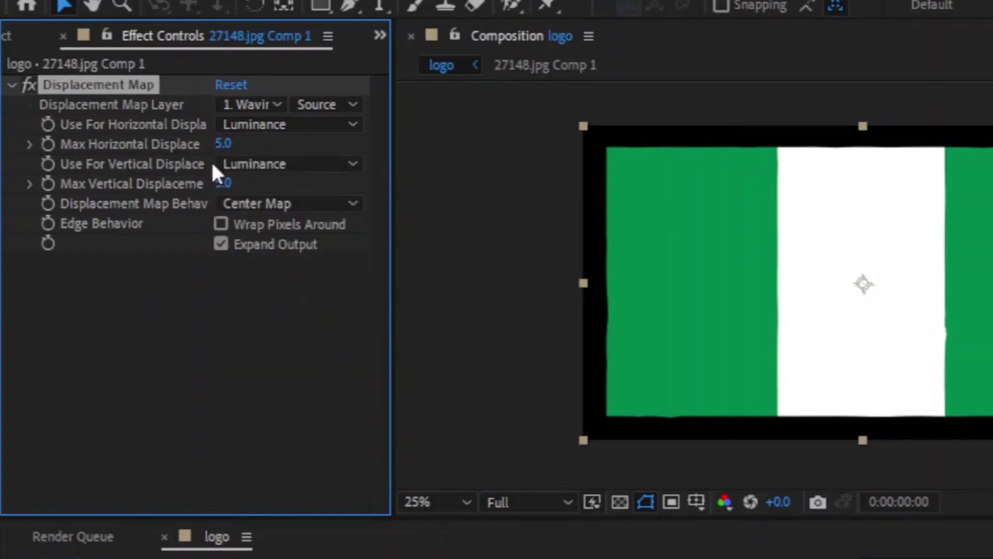
{"action": "left_click", "coordinate": [224, 144]}
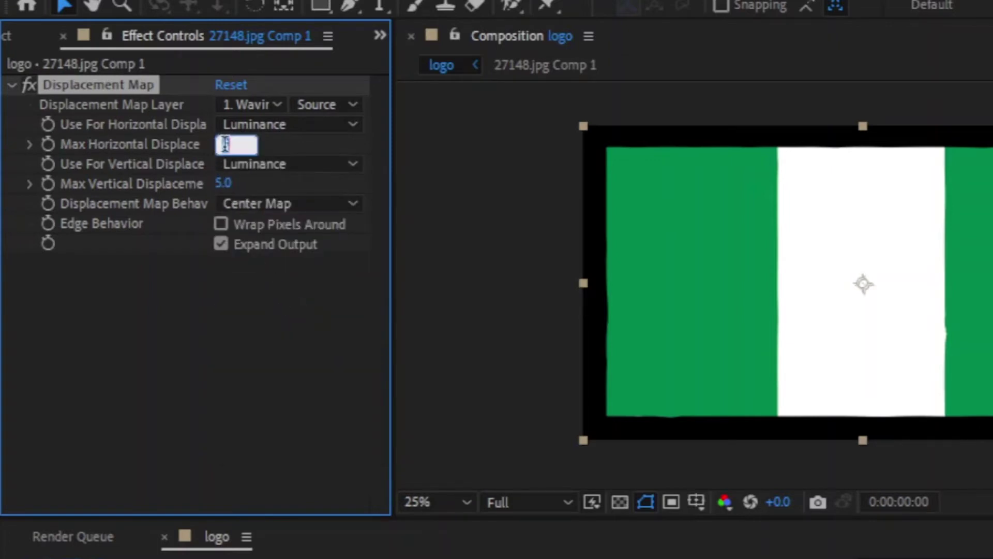
{"action": "type", "text": "12"}
{"action": "left_click", "coordinate": [229, 185]}
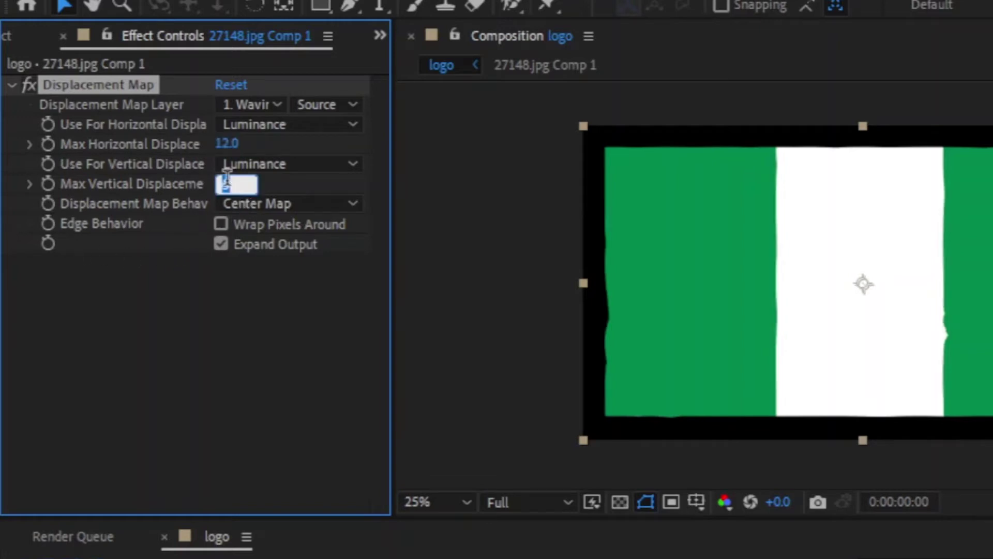
{"action": "type", "text": "12"}
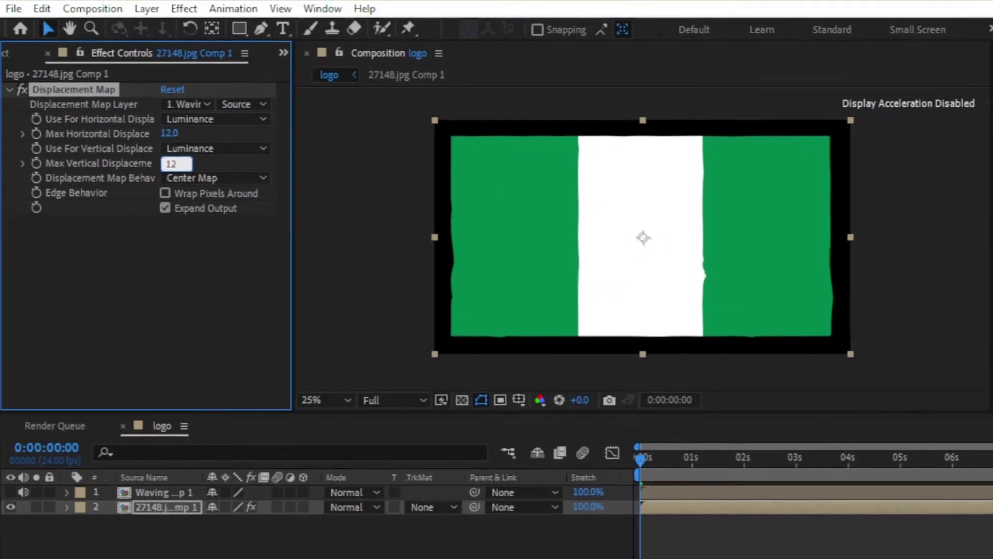
{"action": "key", "text": "Return"}
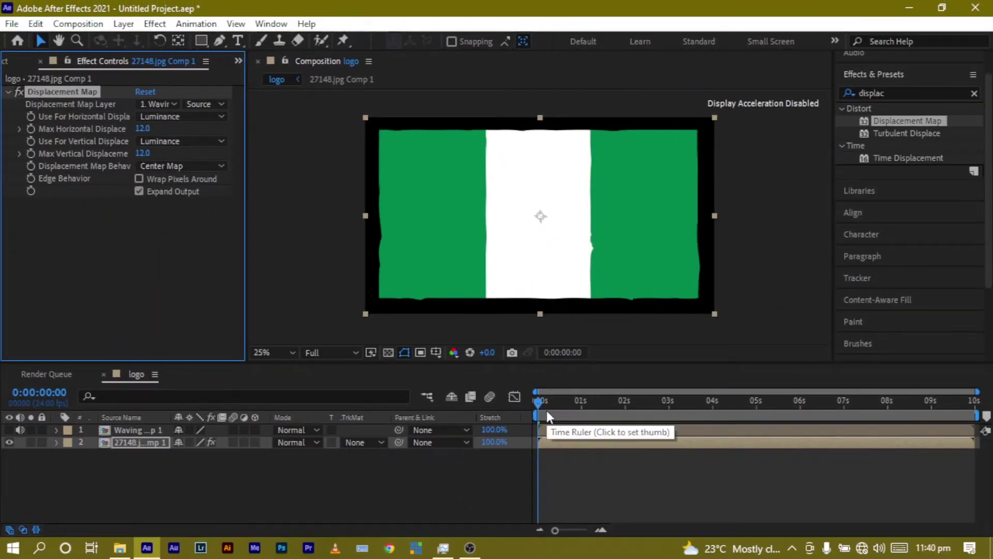
{"action": "key", "text": "space"}
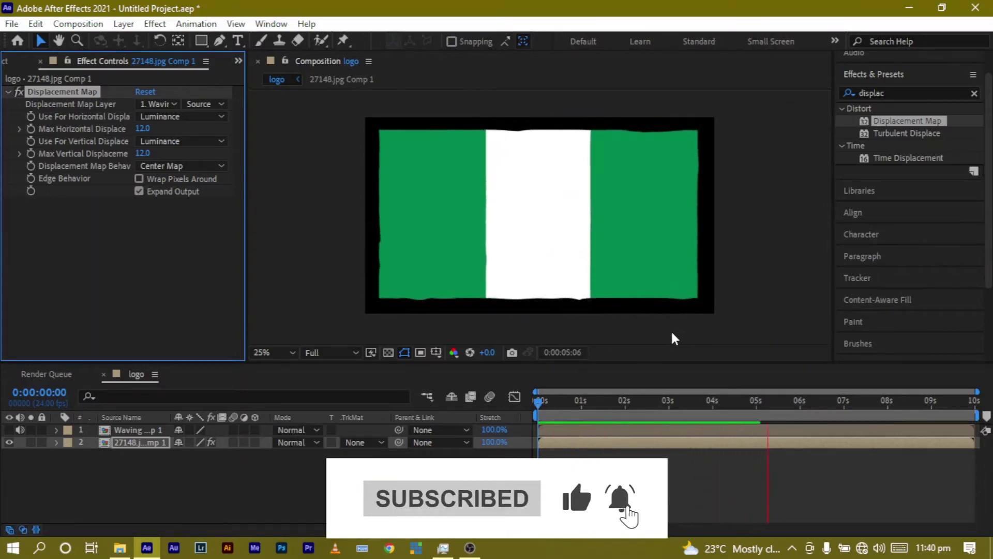
{"action": "left_click", "coordinate": [315, 427]}
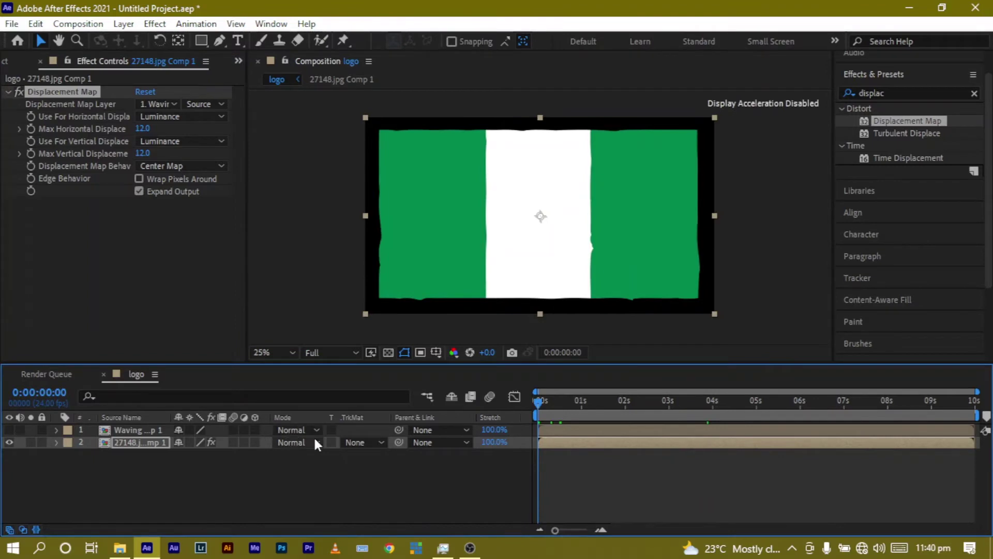
{"action": "left_click", "coordinate": [135, 432]}
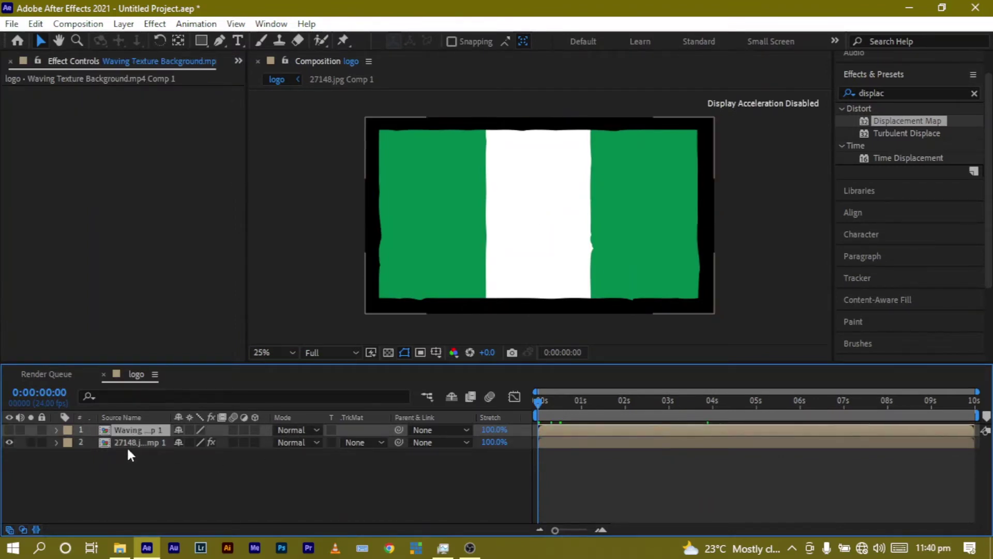
- Duplicate the waving texture layer, make the copy visible, and set it to Multiply
{"action": "key", "text": "ctrl+d"}
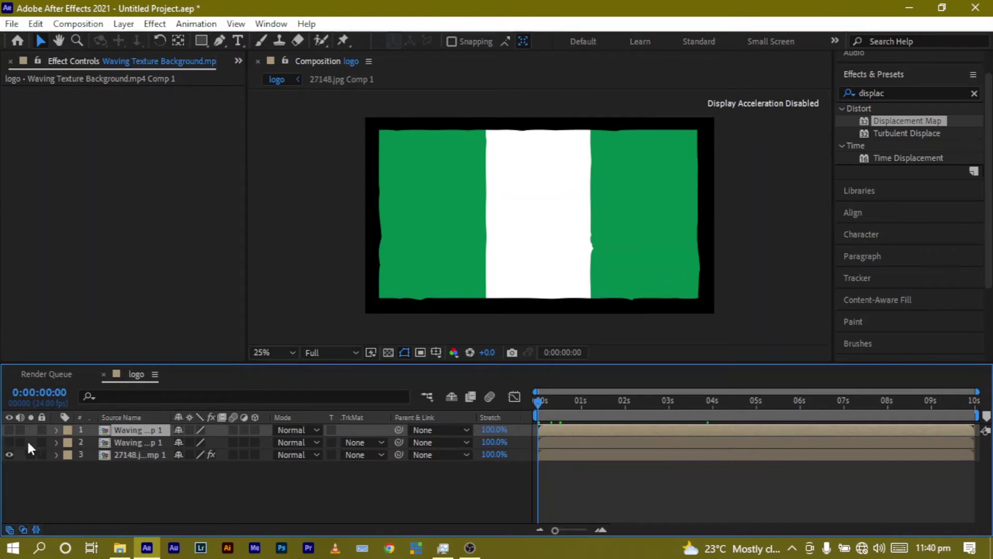
{"action": "left_click", "coordinate": [10, 429]}
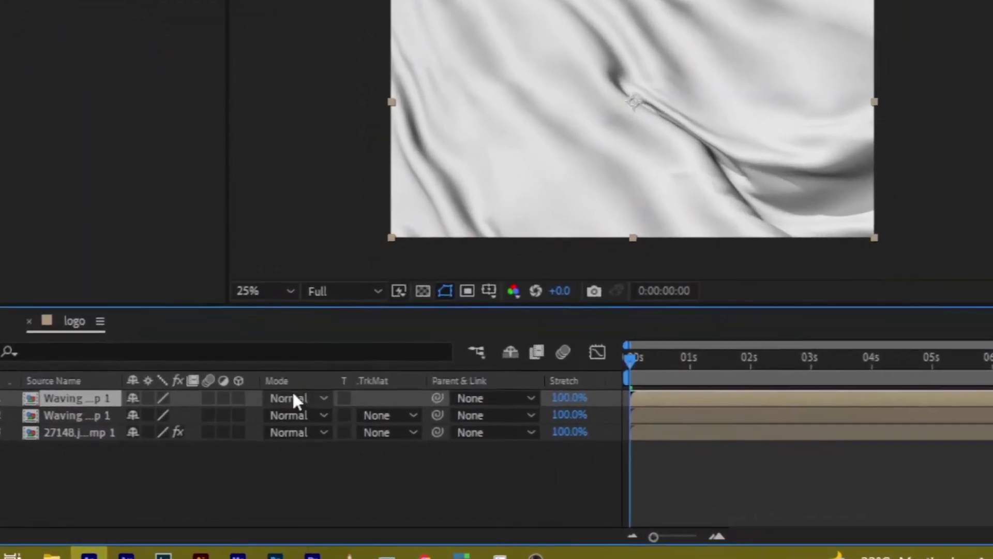
{"action": "key", "text": "F4"}
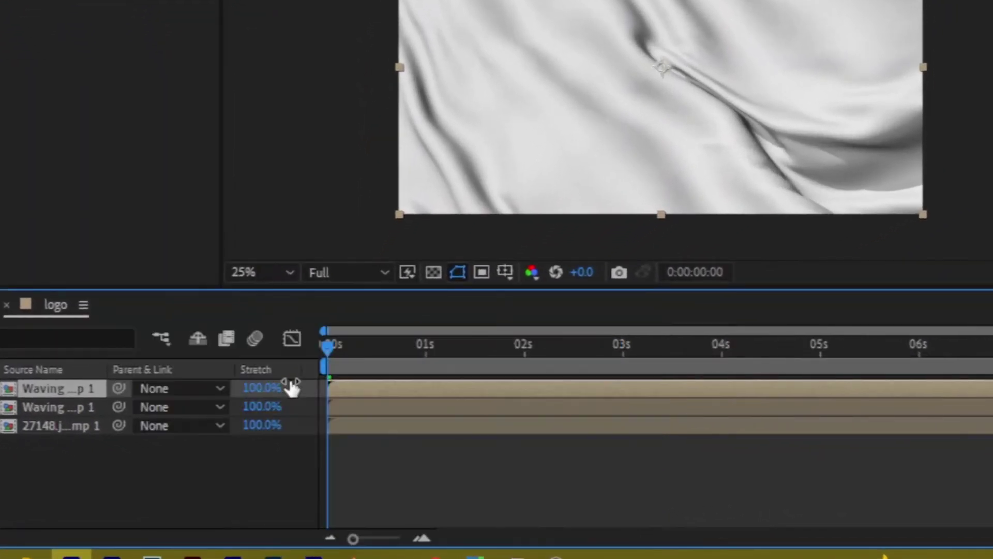
{"action": "key", "text": "F4"}
{"action": "key", "text": "F4"}
{"action": "key", "text": "F4"}
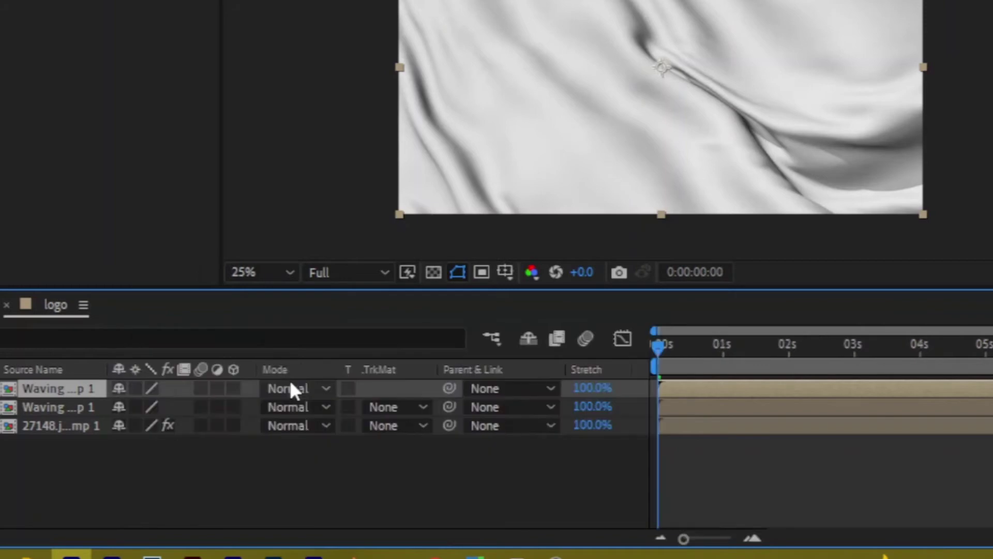
{"action": "key", "text": "F4"}
{"action": "key", "text": "F4"}
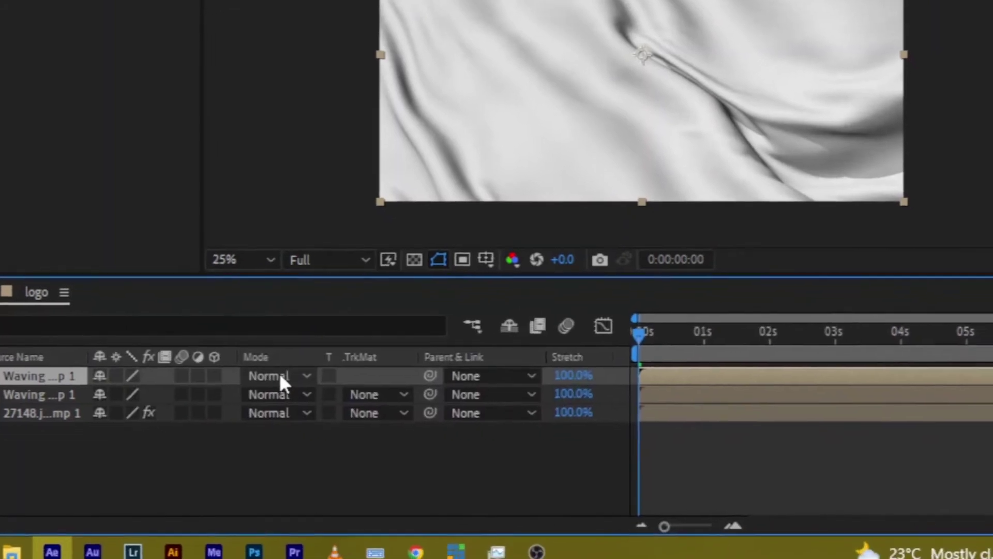
{"action": "left_click", "coordinate": [279, 375]}
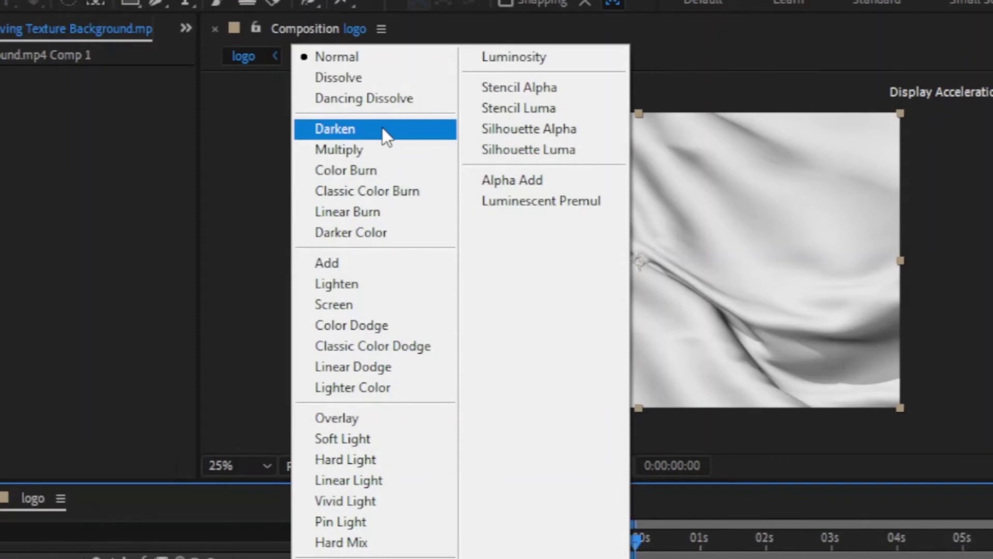
{"action": "left_click", "coordinate": [373, 148]}
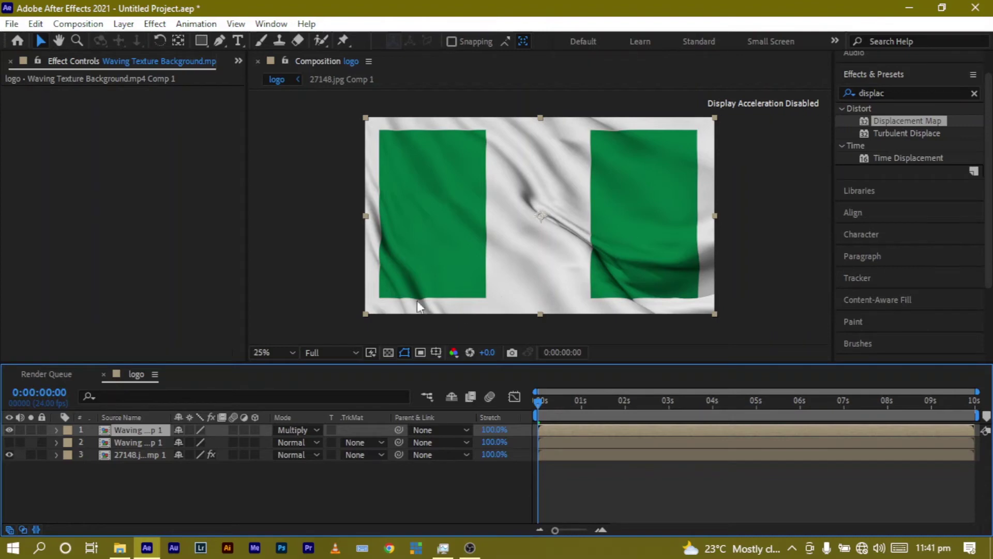
{"action": "double_click", "coordinate": [124, 431]}
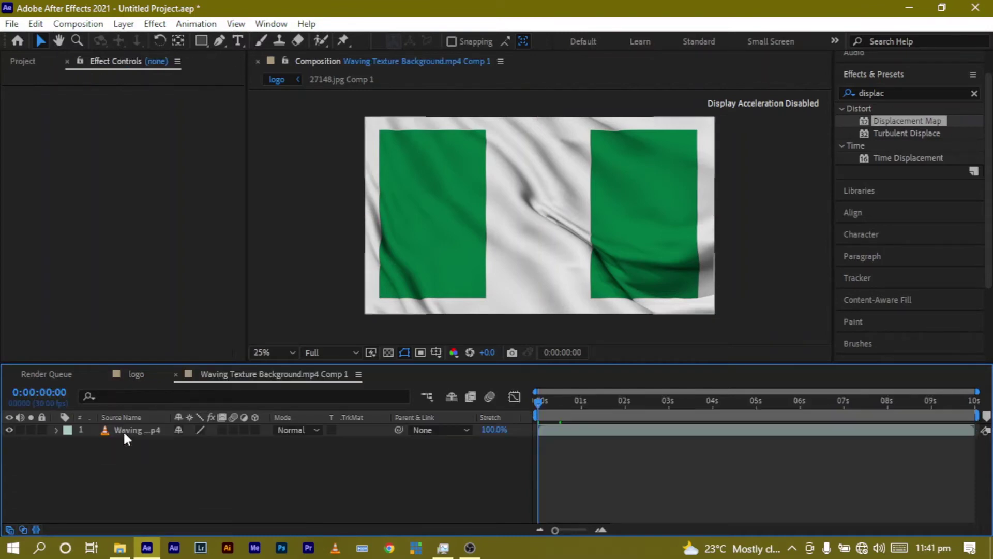
- Add Adjustment Layer 1 above the waving texture video in the Waving Texture Background comp
{"action": "right_click", "coordinate": [228, 471]}
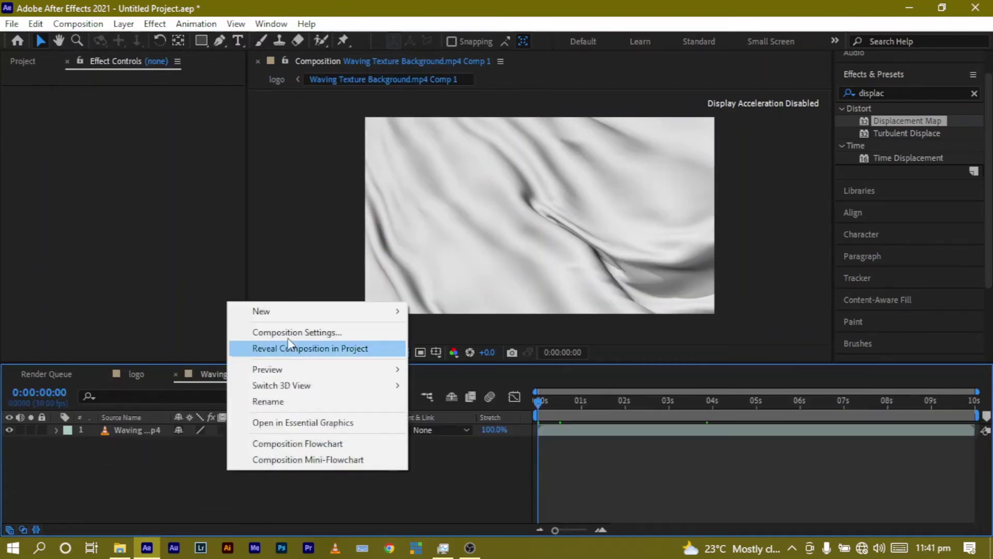
{"action": "mouse_move", "coordinate": [315, 311]}
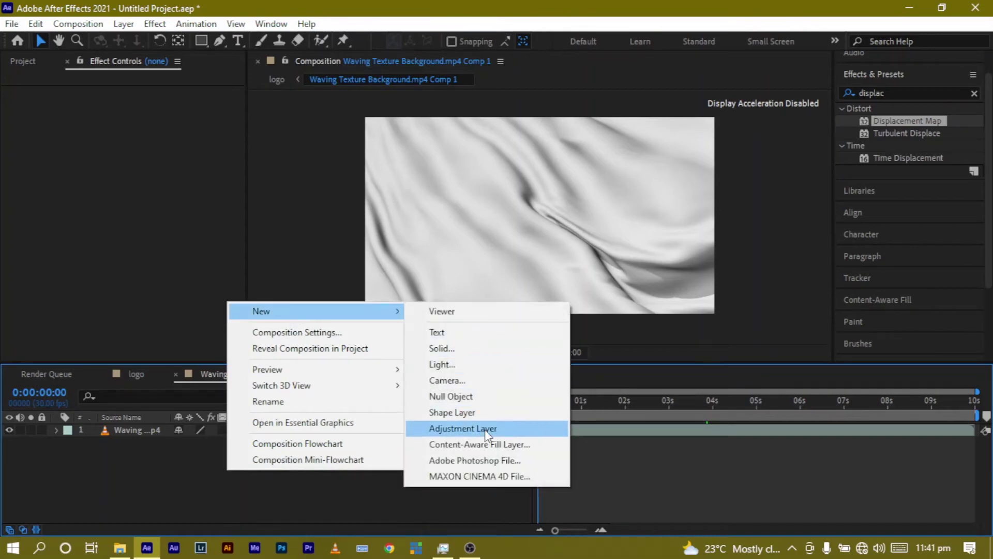
{"action": "left_click", "coordinate": [476, 430]}
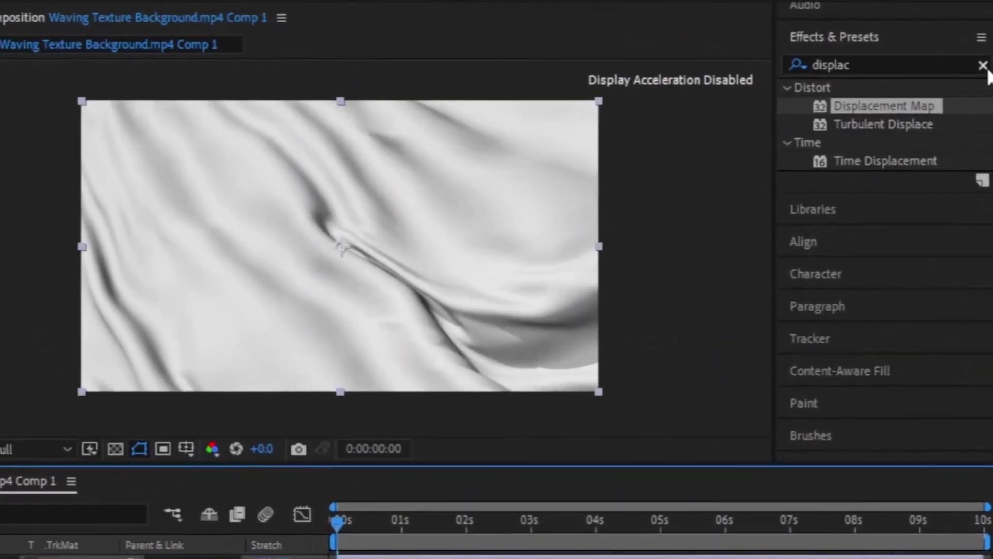
{"action": "left_click", "coordinate": [978, 82]}
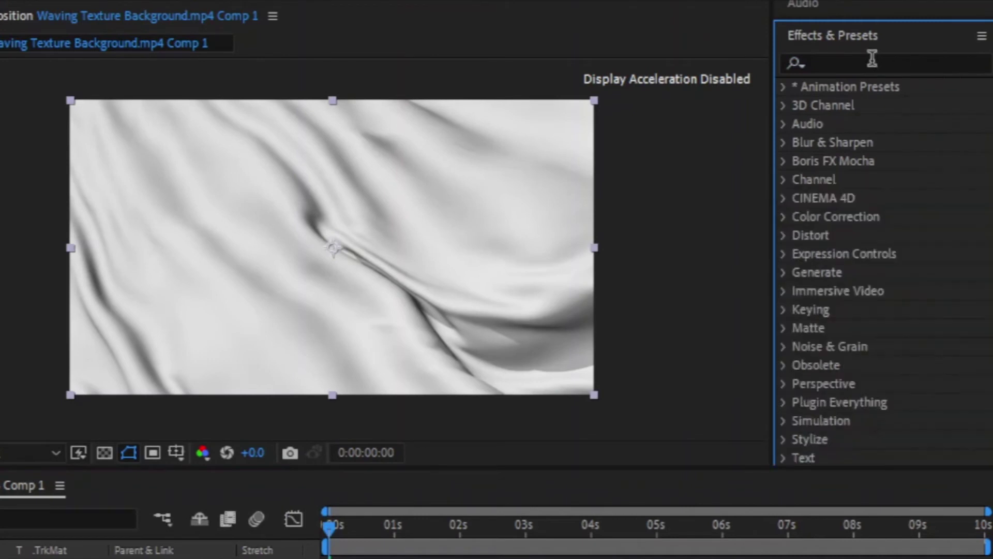
{"action": "type", "text": "le"}
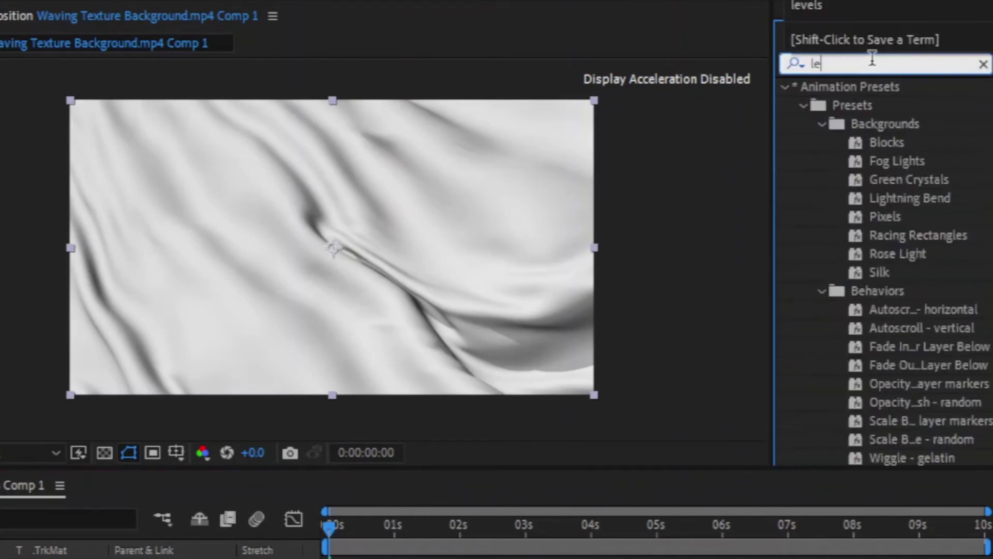
{"action": "type", "text": "vel"}
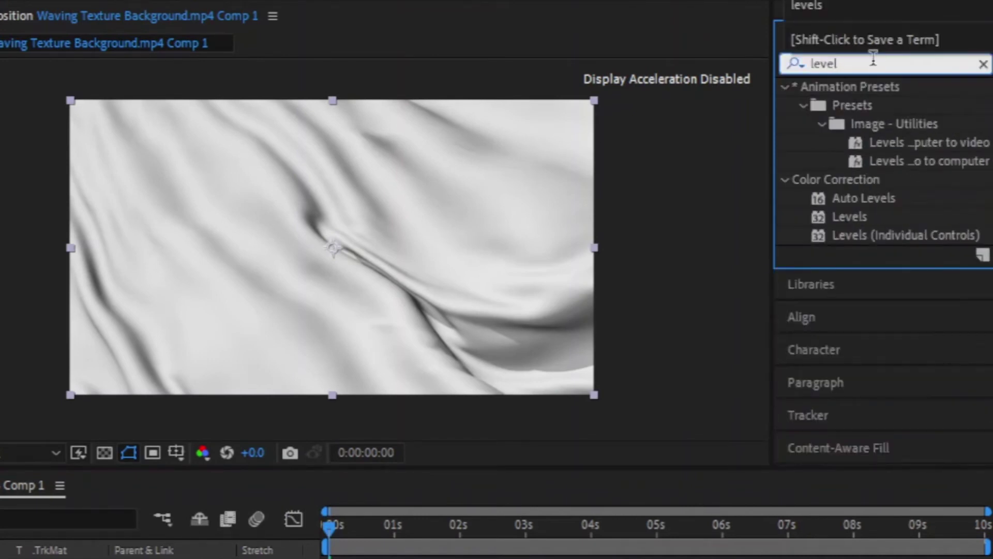
- Apply Levels to Adjustment Layer 1 with Input White 240 and Gamma 0.40
{"action": "left_click_drag", "start_coordinate": [856, 217], "coordinate": [141, 431]}
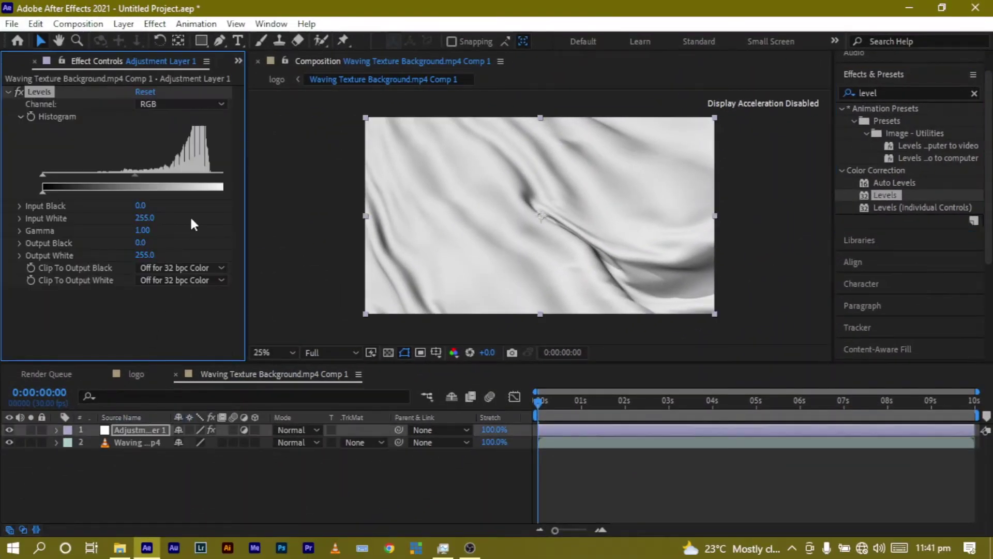
{"action": "left_click_drag", "start_coordinate": [136, 174], "coordinate": [156, 175]}
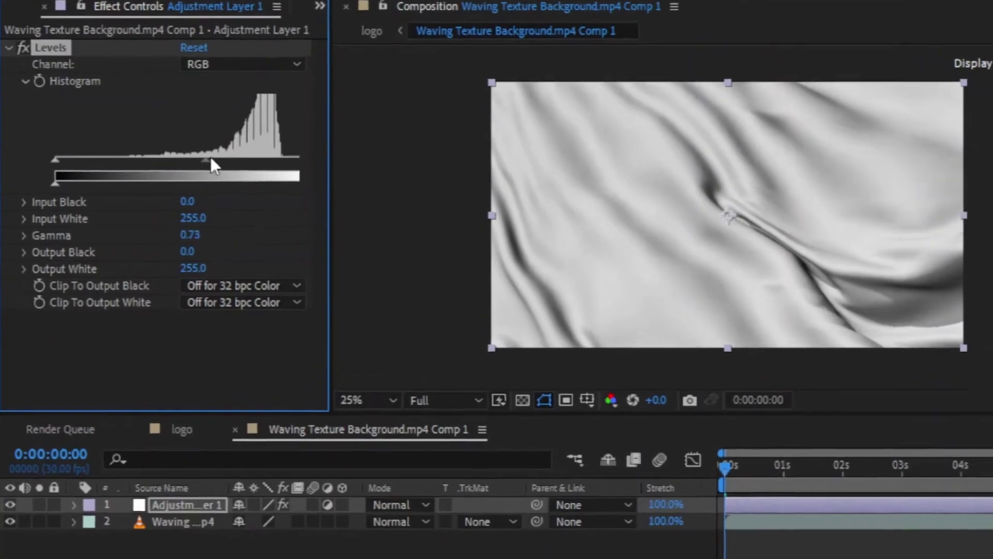
{"action": "left_click_drag", "start_coordinate": [210, 159], "coordinate": [246, 152]}
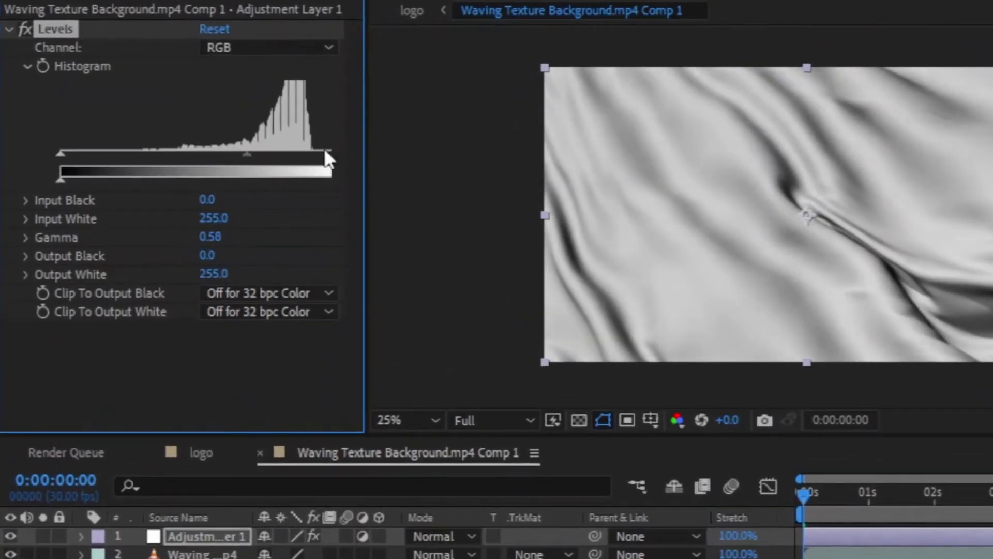
{"action": "left_click_drag", "start_coordinate": [327, 152], "coordinate": [304, 153]}
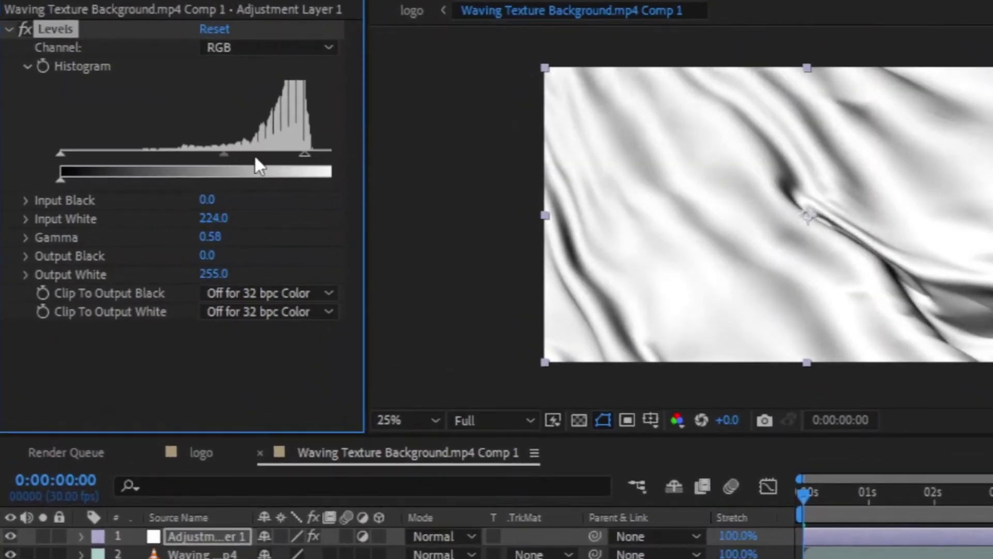
{"action": "mouse_move", "coordinate": [228, 155]}
{"action": "left_mouse_down"}
{"action": "mouse_move", "coordinate": [254, 152]}
{"action": "mouse_move", "coordinate": [245, 152]}
{"action": "left_mouse_up"}
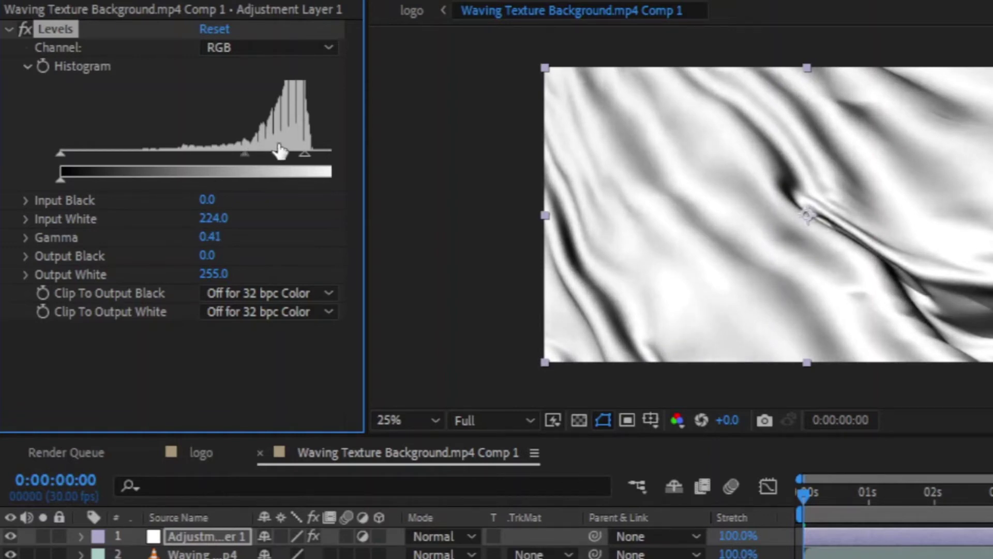
{"action": "mouse_move", "coordinate": [304, 156]}
{"action": "left_mouse_down"}
{"action": "mouse_move", "coordinate": [327, 172]}
{"action": "mouse_move", "coordinate": [333, 163]}
{"action": "left_mouse_up"}
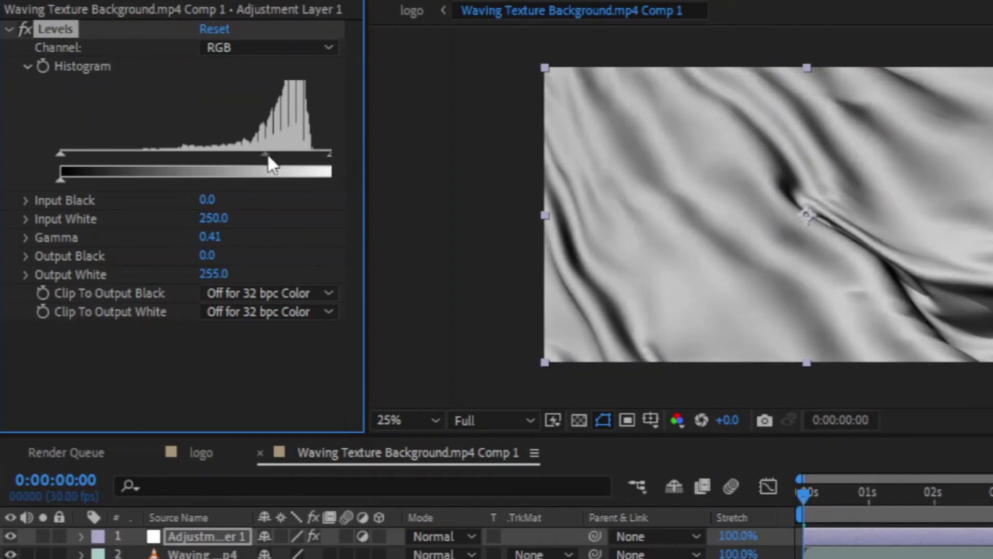
{"action": "left_click_drag", "start_coordinate": [268, 153], "coordinate": [259, 155]}
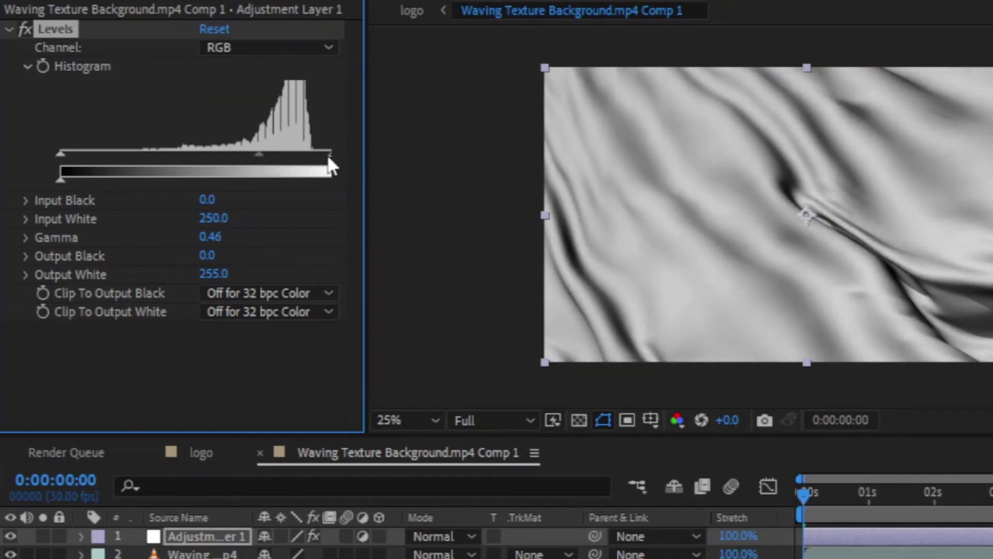
{"action": "left_click_drag", "start_coordinate": [329, 155], "coordinate": [321, 158]}
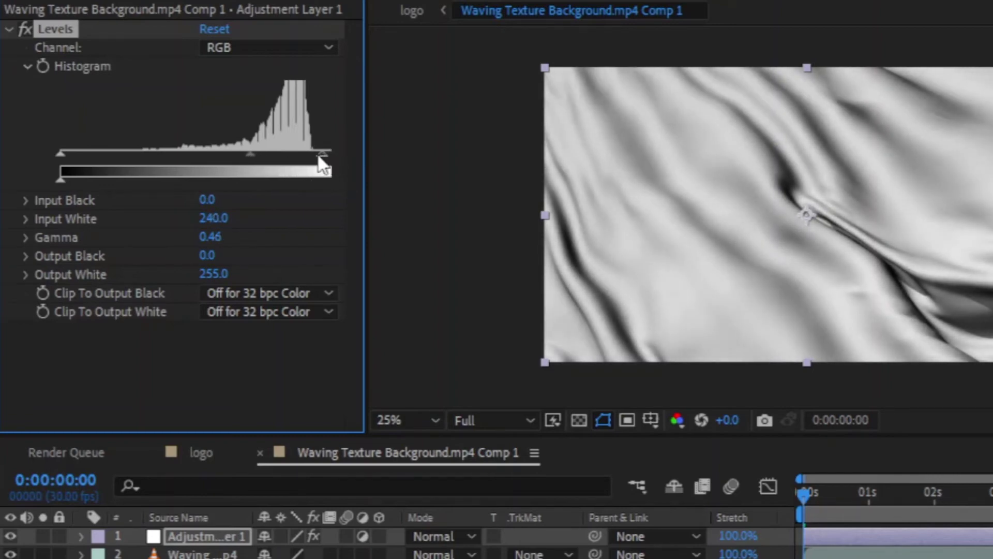
{"action": "left_click_drag", "start_coordinate": [250, 153], "coordinate": [258, 154]}
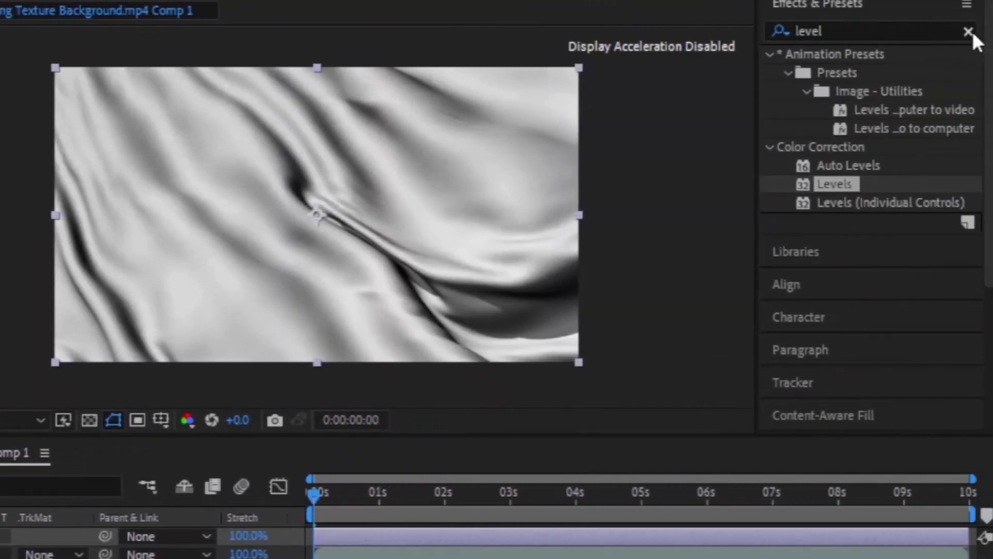
{"action": "left_click", "coordinate": [969, 31]}
- Give the adjustment layer a Gaussian Blur of 10 with Repeat Edge Pixels on
{"action": "left_click", "coordinate": [905, 29]}
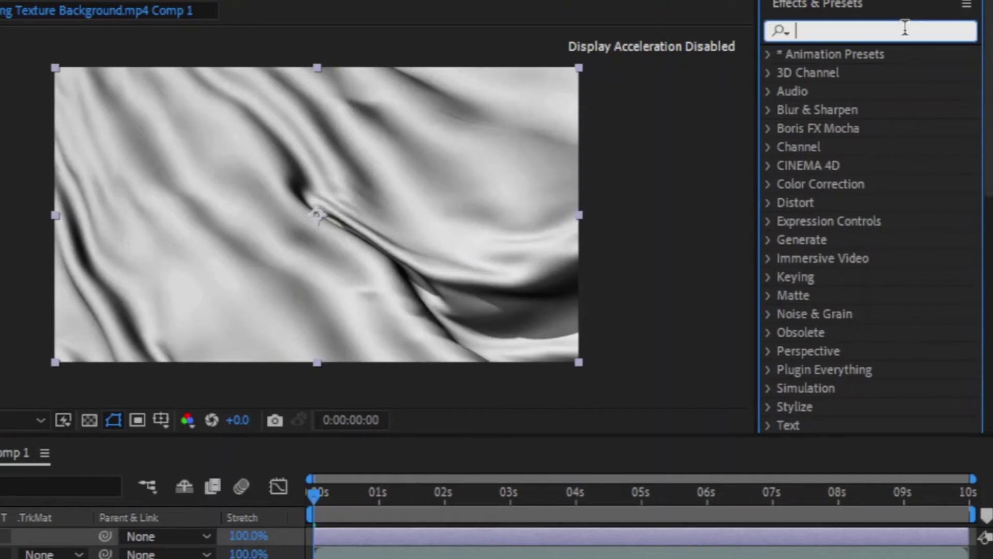
{"action": "type", "text": "gau"}
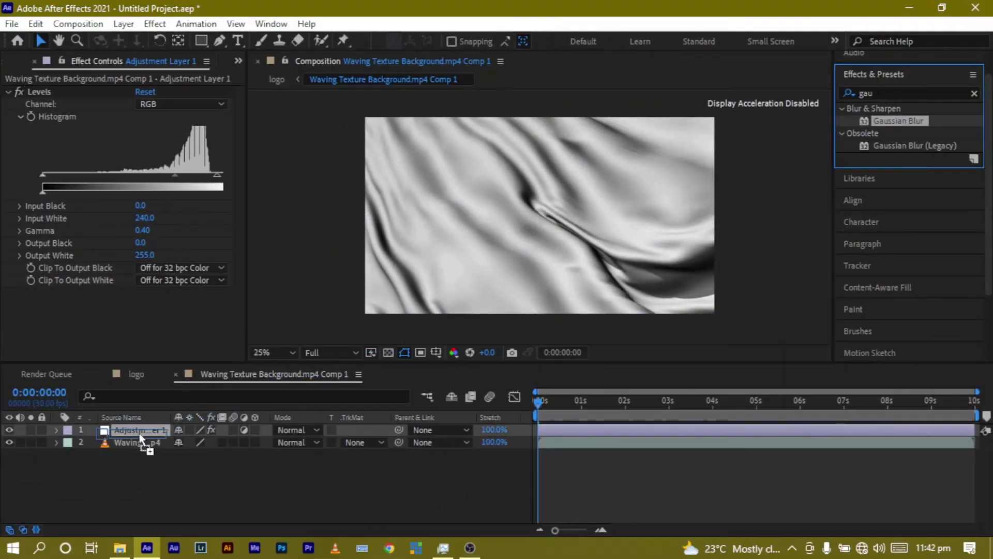
{"action": "left_click_drag", "start_coordinate": [857, 73], "coordinate": [139, 431]}
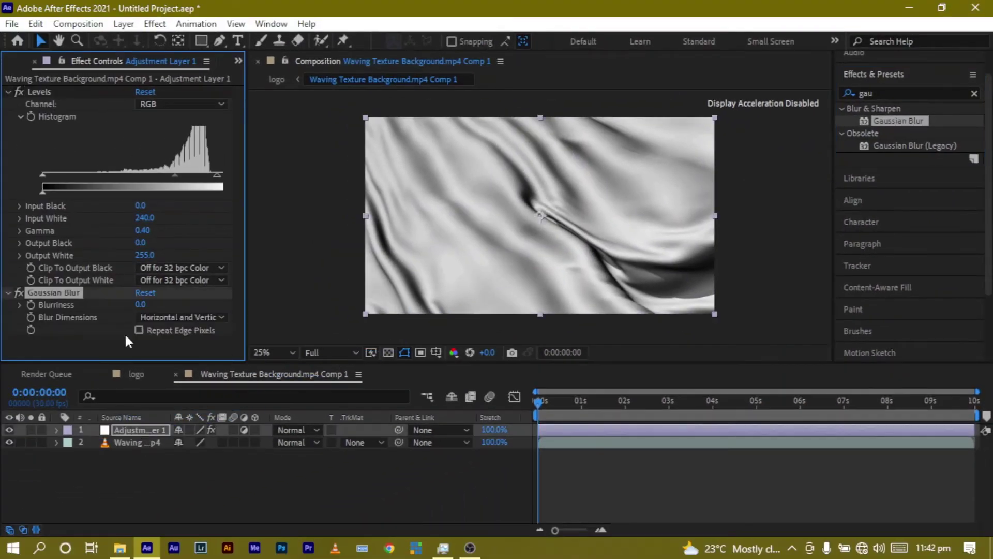
{"action": "left_click", "coordinate": [140, 305]}
{"action": "type", "text": "10"}
{"action": "left_click", "coordinate": [141, 330]}
{"action": "left_click", "coordinate": [140, 376]}
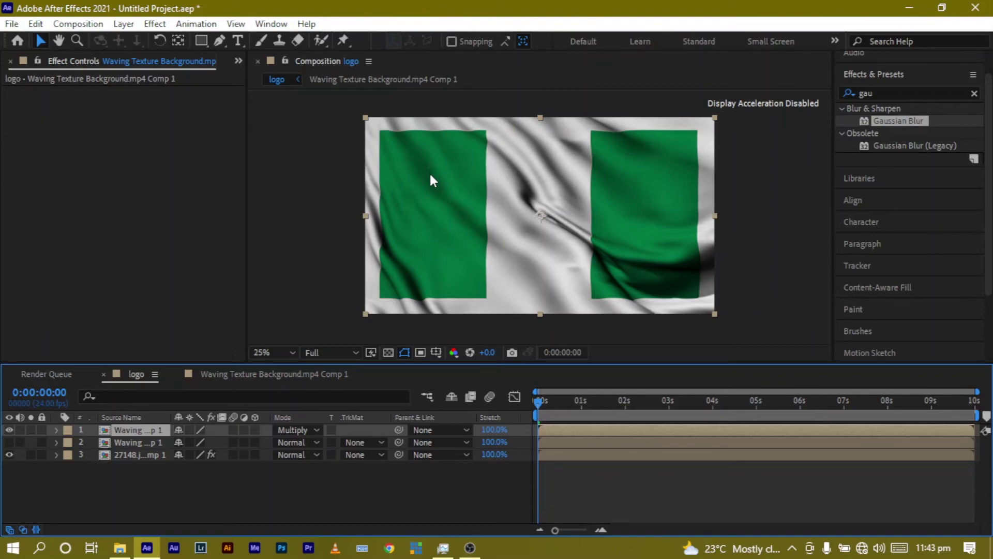
- Duplicate the 27148.jpg flag layer and move the copy to the top
{"action": "left_click", "coordinate": [121, 455]}
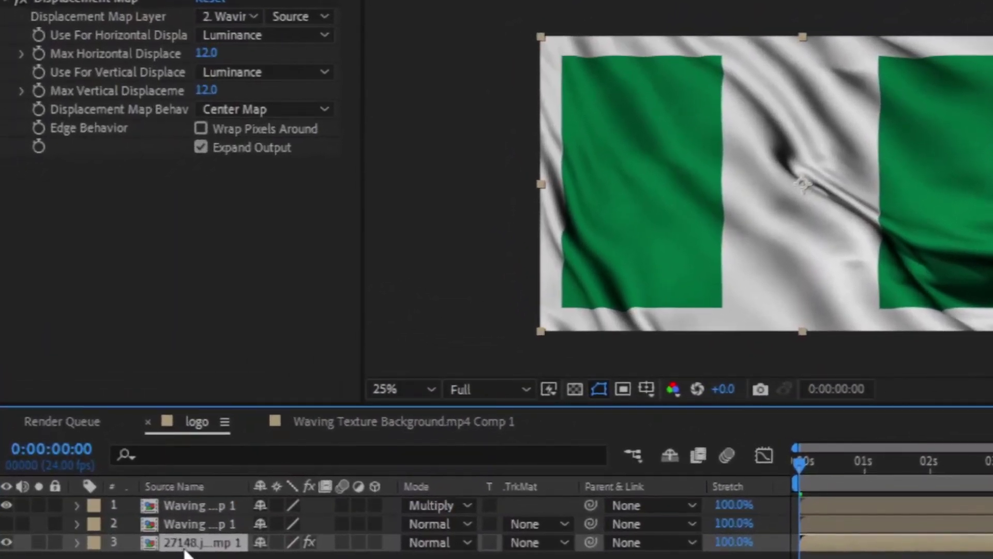
{"action": "key", "text": "ctrl+d"}
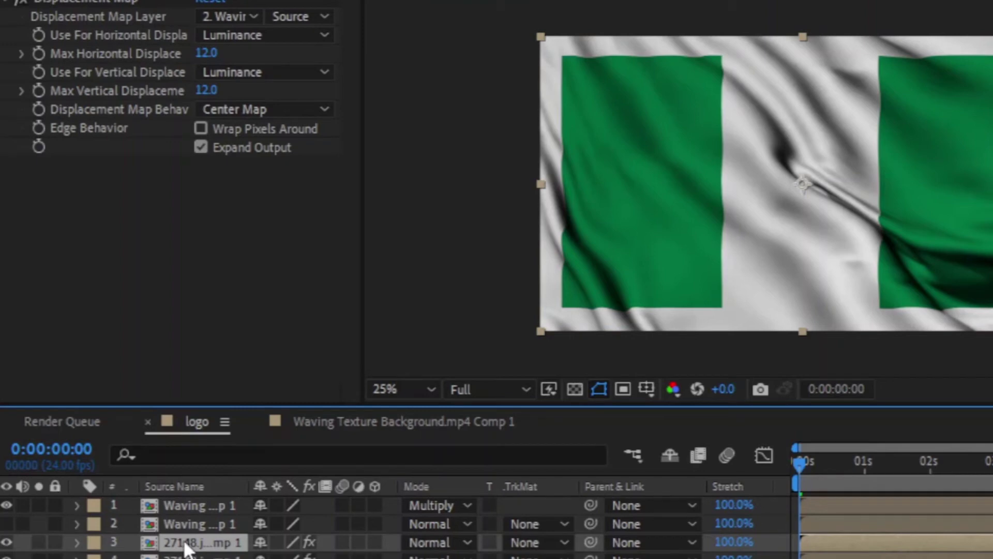
{"action": "left_click_drag", "start_coordinate": [187, 547], "coordinate": [178, 503]}
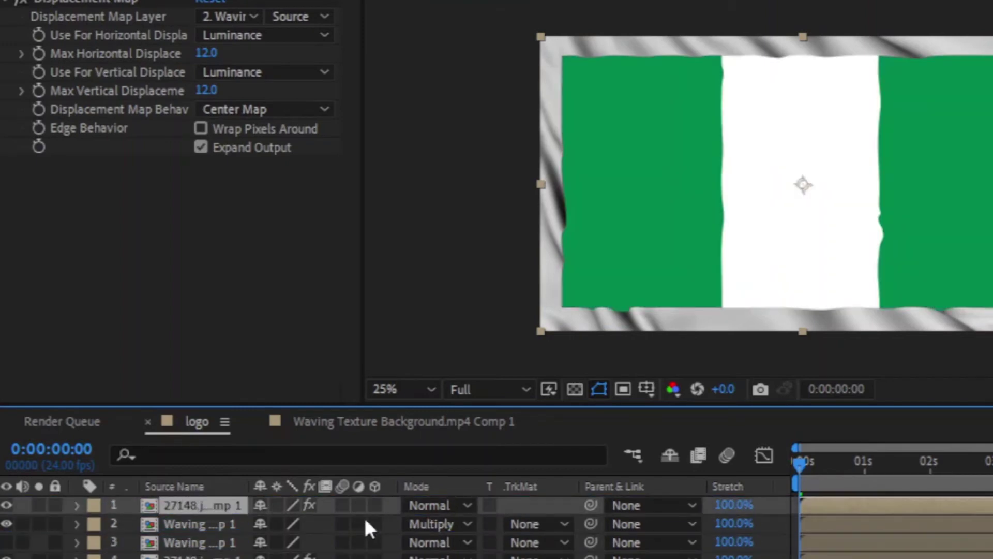
- Set the multiplied cloth layer's track matte to Alpha Matte and preview the flag
{"action": "left_click", "coordinate": [207, 525]}
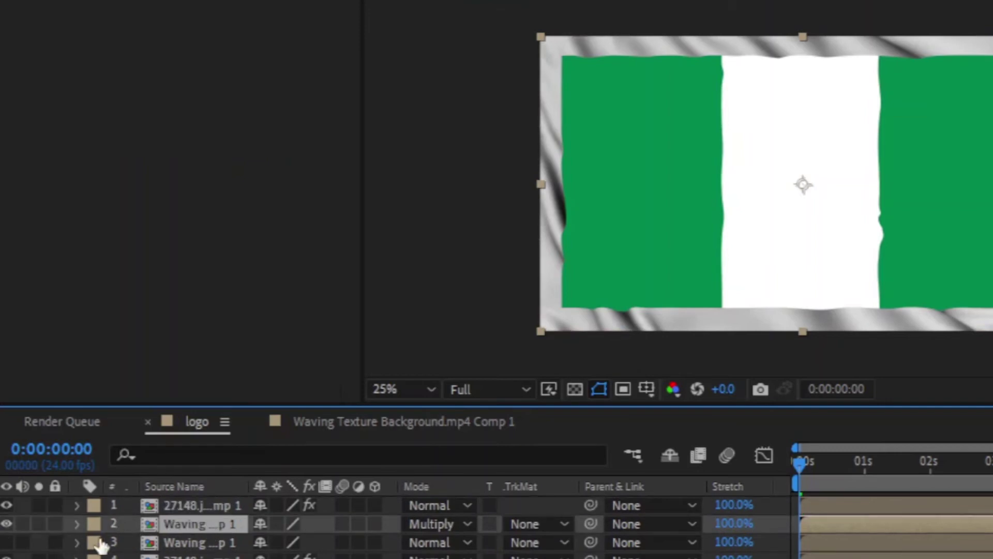
{"action": "left_click", "coordinate": [530, 526]}
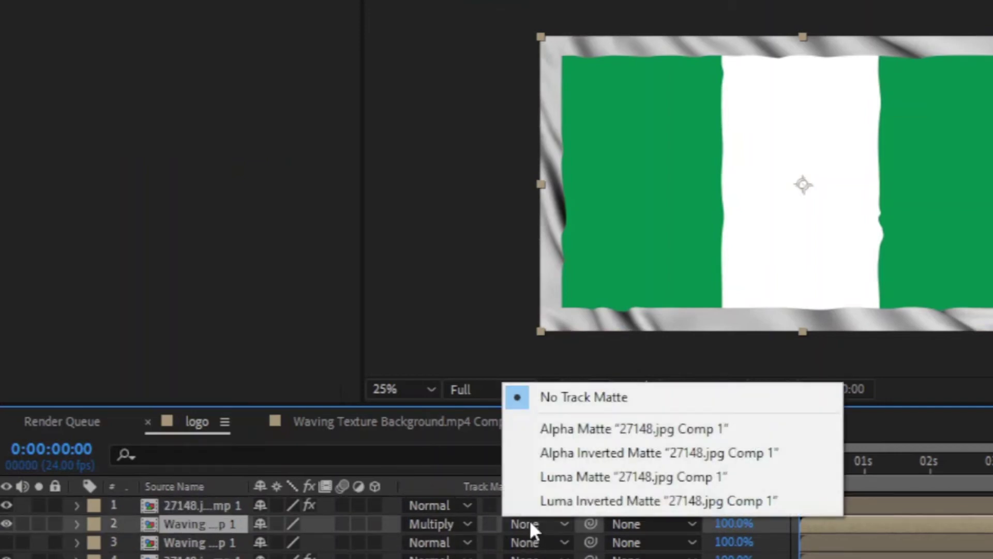
{"action": "left_click", "coordinate": [662, 428]}
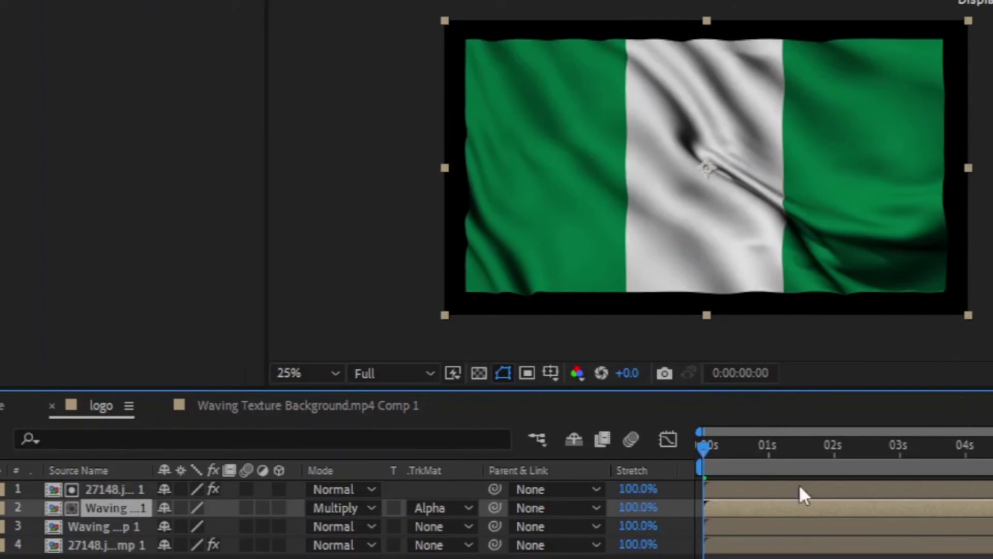
{"action": "key", "text": "space"}
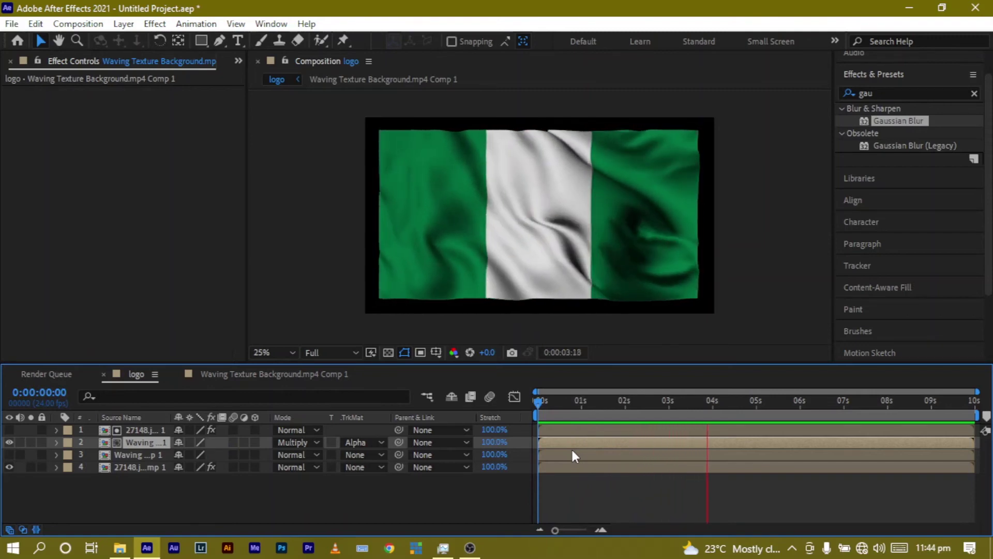
- Stop the preview and switch the left panel group back to the Project panel
{"action": "key", "text": "space"}
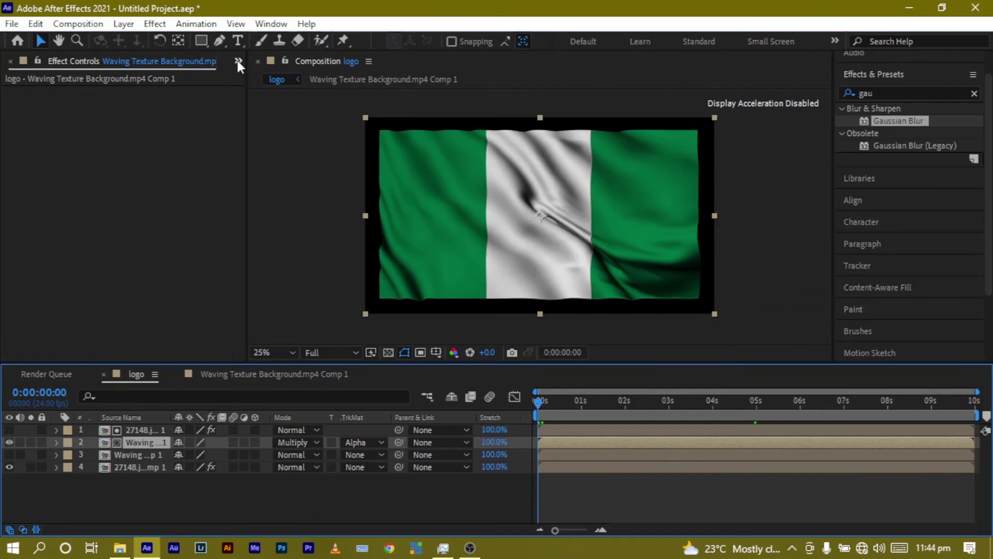
{"action": "left_click", "coordinate": [237, 61]}
- Place Fabric-Texture.png as the top timeline layer with its blending mode set to Darken
{"action": "left_click", "coordinate": [270, 80]}
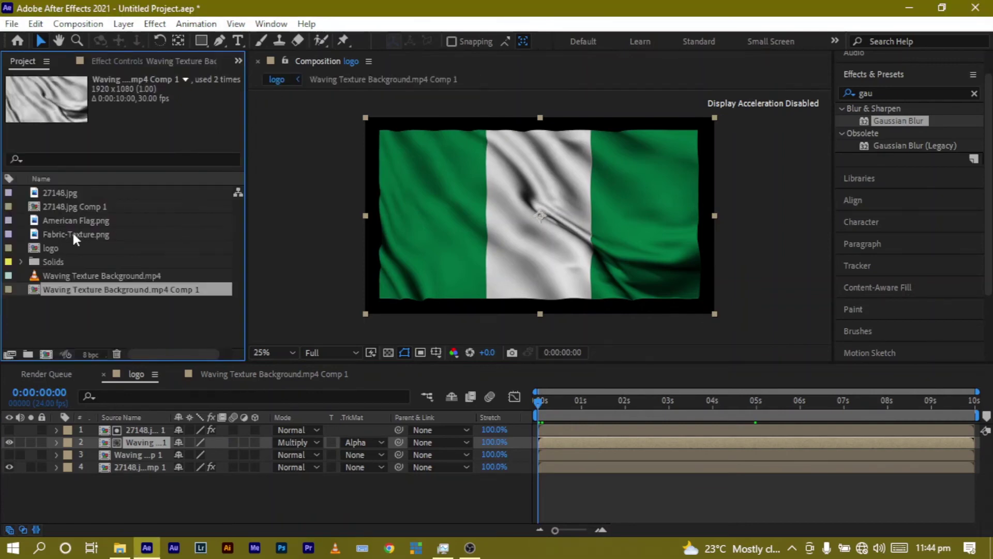
{"action": "left_click_drag", "start_coordinate": [99, 233], "coordinate": [142, 429]}
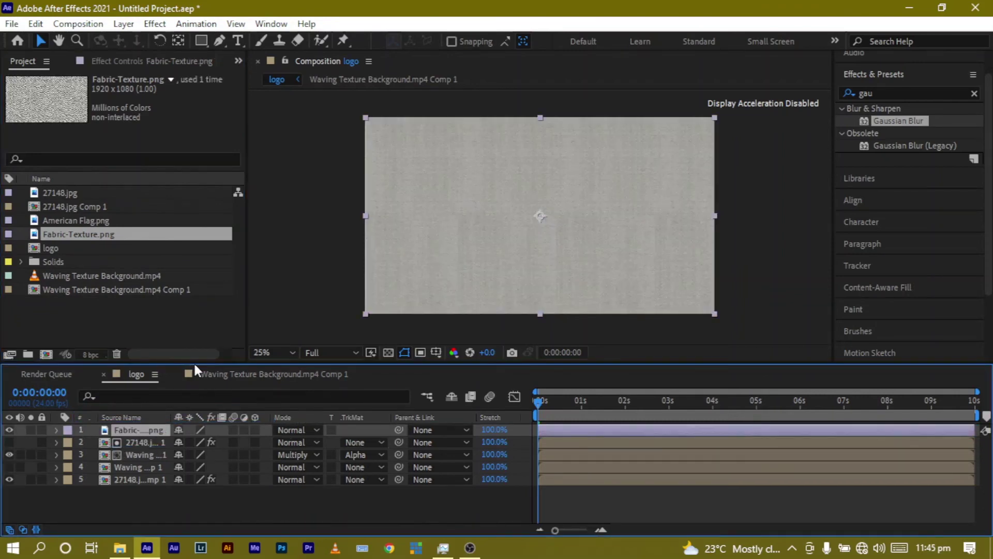
{"action": "left_click", "coordinate": [315, 432]}
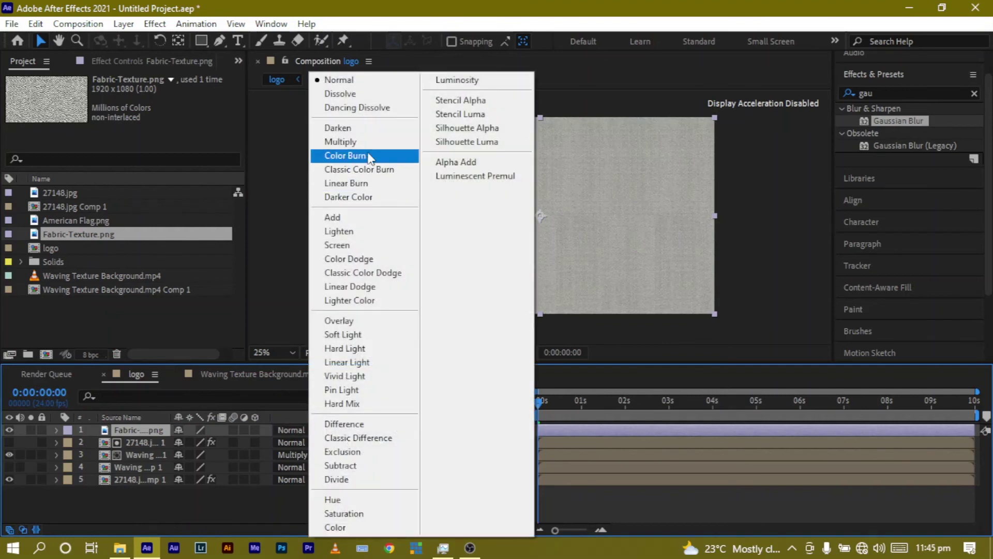
{"action": "left_click", "coordinate": [369, 130]}
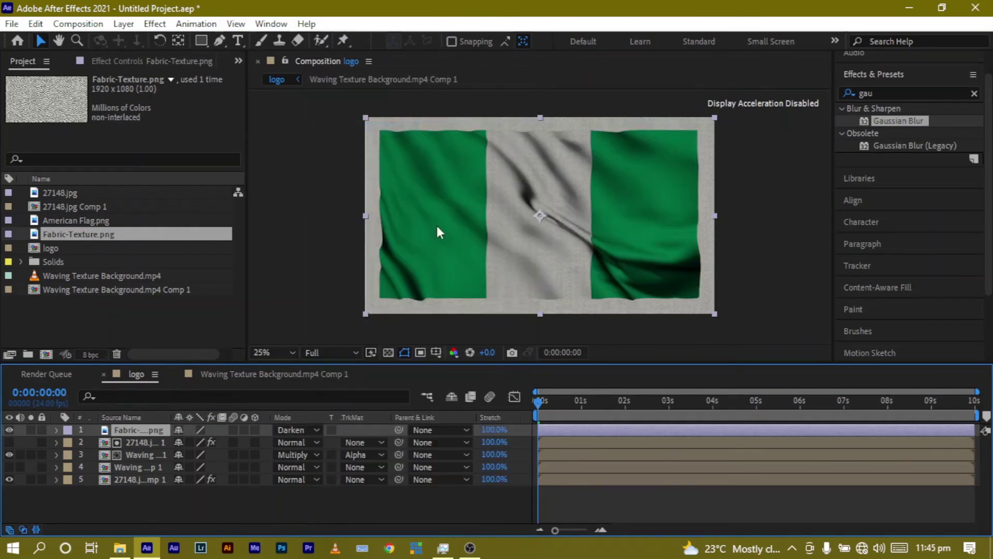
- Zoom in to inspect the weave, return to a 50% view, and reveal the fabric layer's Opacity
{"action": "key", "text": "slash"}
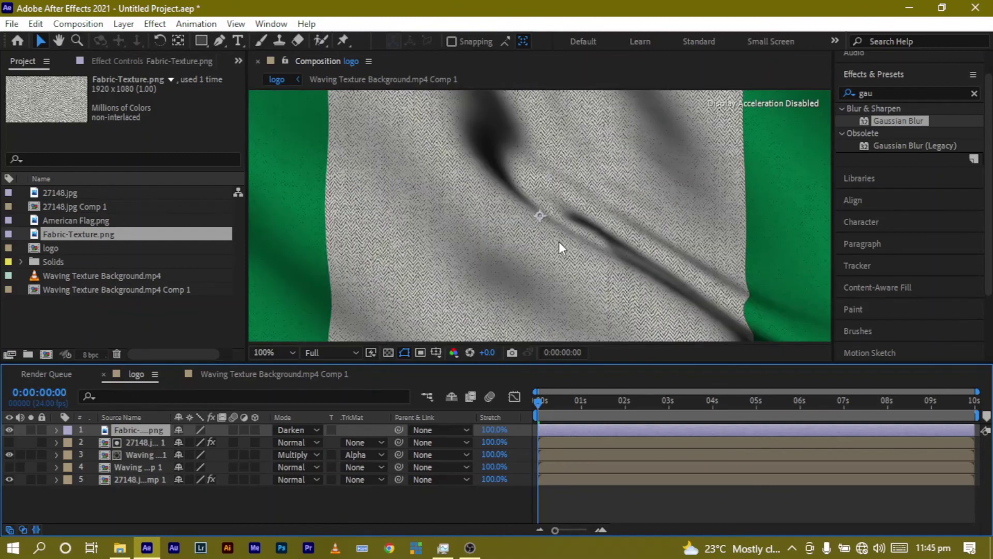
{"action": "key", "text": "period"}
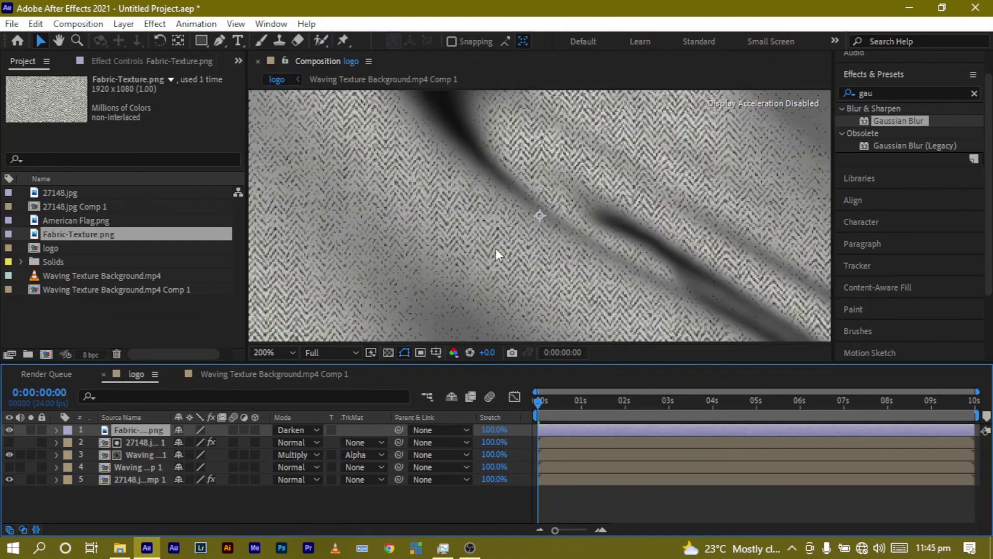
{"action": "key", "text": "comma"}
{"action": "key", "text": "comma"}
{"action": "key", "text": "comma"}
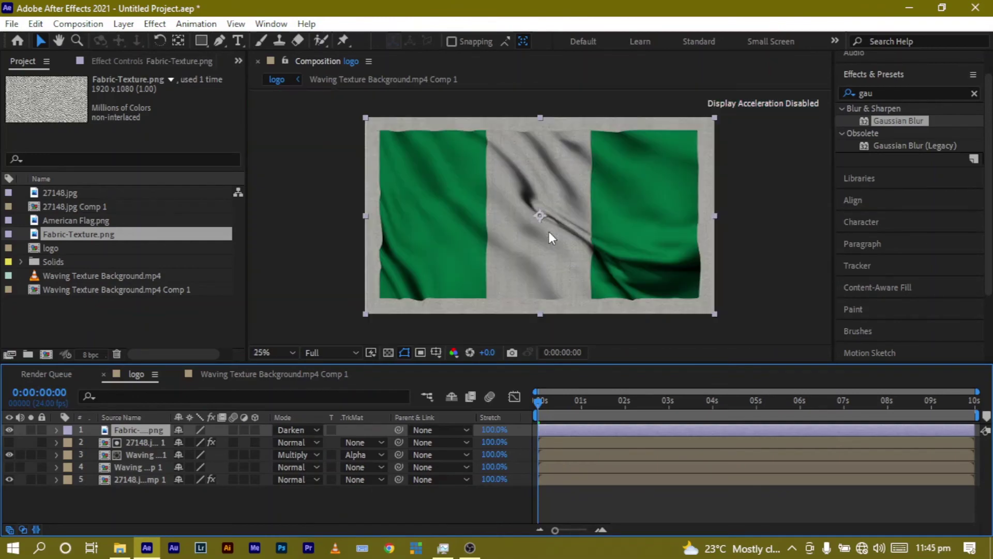
{"action": "key", "text": "period"}
{"action": "key", "text": "period"}
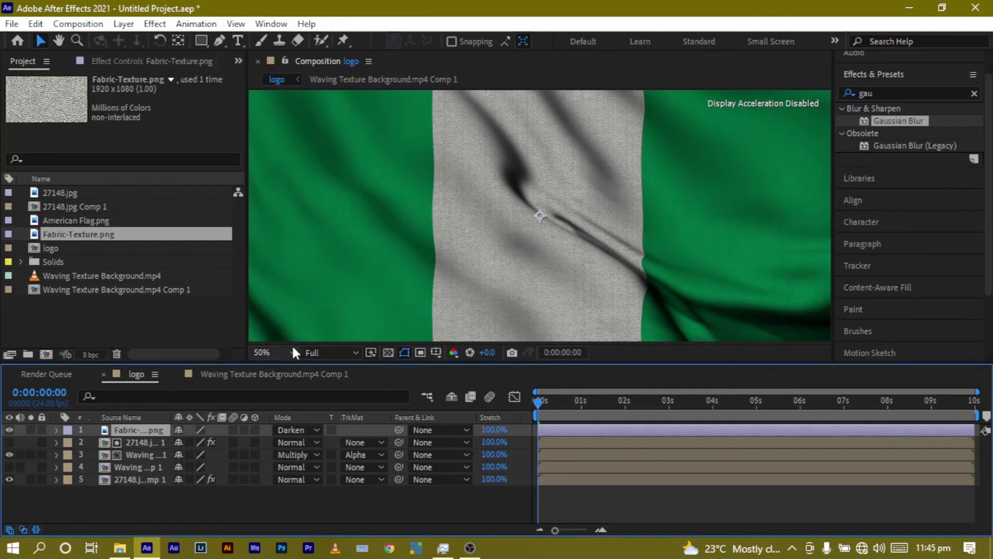
{"action": "key", "text": "t"}
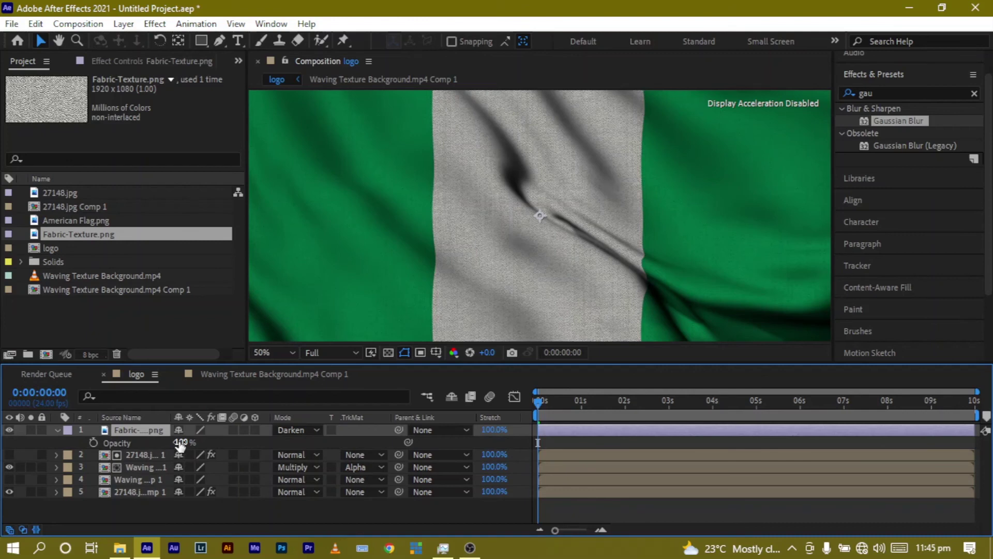
- Set the Fabric-Texture layer's opacity to 20%, then select the 27148.jpg Comp 1 layer
{"action": "left_click_drag", "start_coordinate": [180, 444], "coordinate": [184, 444]}
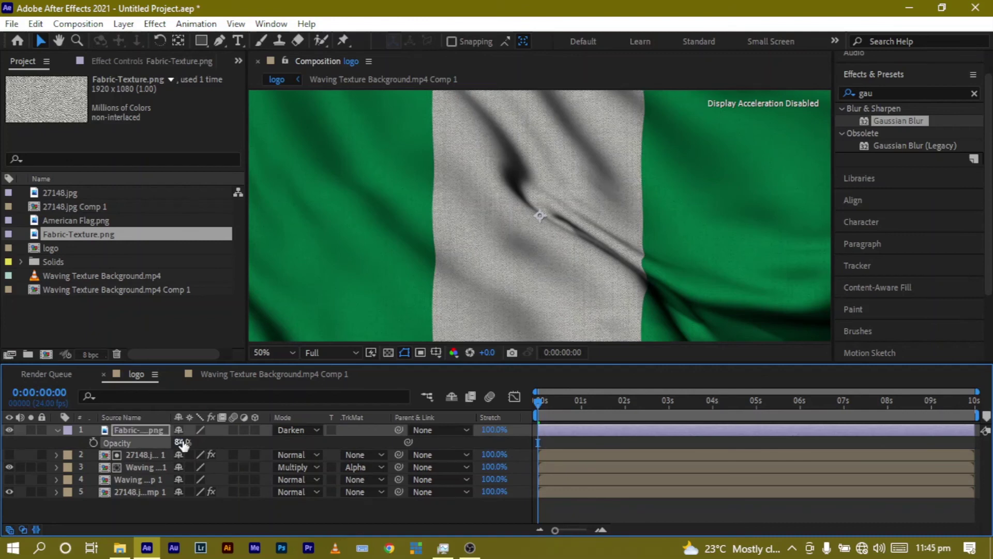
{"action": "left_click", "coordinate": [183, 442]}
{"action": "type", "text": "2"}
{"action": "type", "text": "0"}
{"action": "key", "text": "Return"}
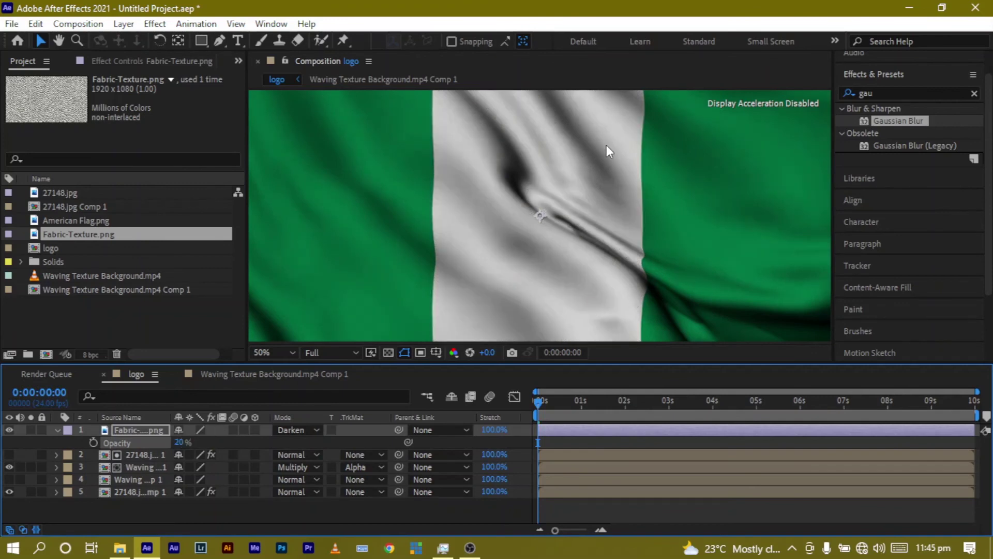
{"action": "scroll", "coordinate": [606, 147], "scroll_direction": "up", "scroll_amount": 3}
{"action": "scroll", "coordinate": [605, 163], "scroll_direction": "down", "scroll_amount": 3}
{"action": "scroll", "coordinate": [602, 167], "scroll_direction": "down", "scroll_amount": 2}
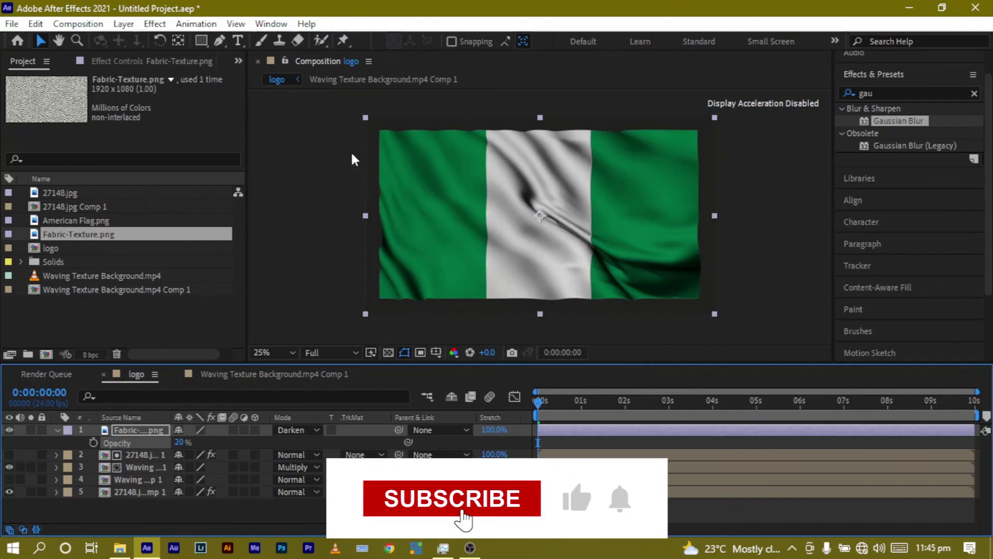
{"action": "scroll", "coordinate": [410, 218], "scroll_direction": "up", "scroll_amount": 3}
{"action": "scroll", "coordinate": [395, 221], "scroll_direction": "down", "scroll_amount": 4}
{"action": "scroll", "coordinate": [384, 233], "scroll_direction": "down", "scroll_amount": 1}
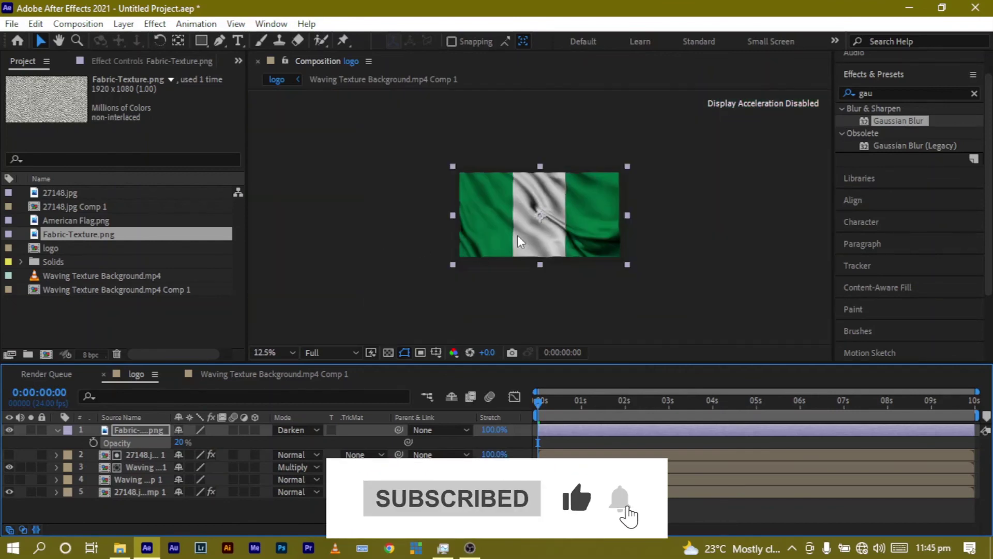
{"action": "scroll", "coordinate": [518, 236], "scroll_direction": "up", "scroll_amount": 2}
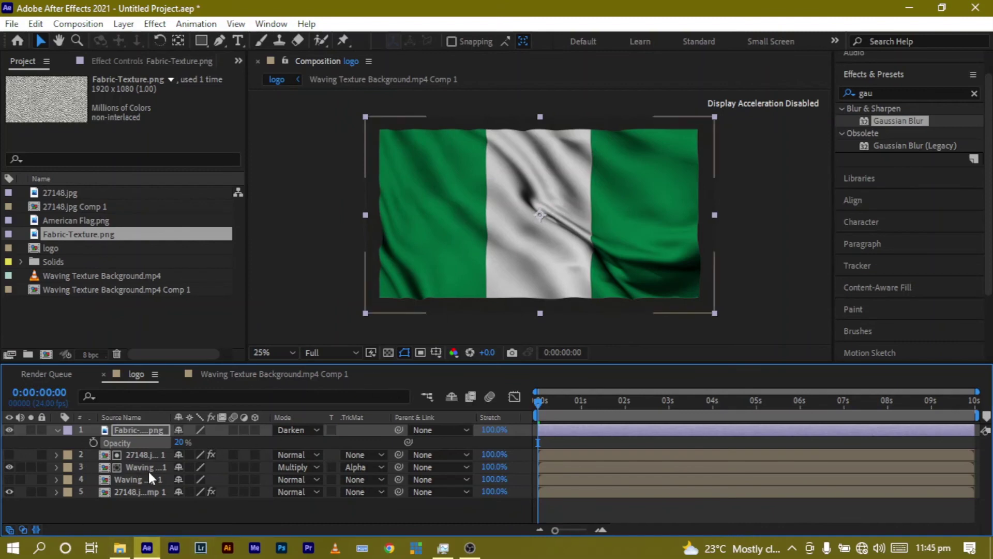
{"action": "left_click", "coordinate": [130, 492]}
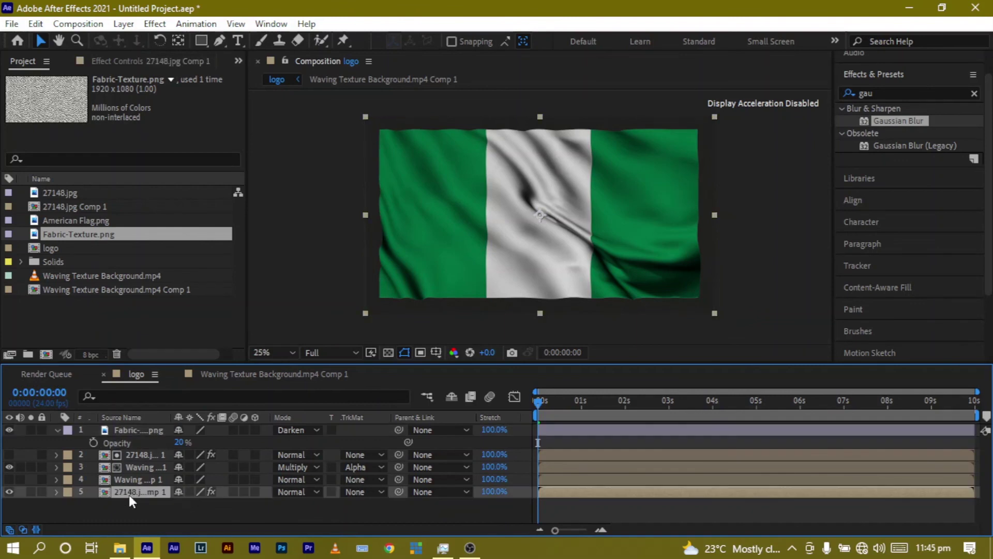
- Duplicate 27148.jpg Comp 1, move the copy to the top, and set Fabric-Texture's TrkMat to Alpha Matte
{"action": "key", "text": "ctrl+d"}
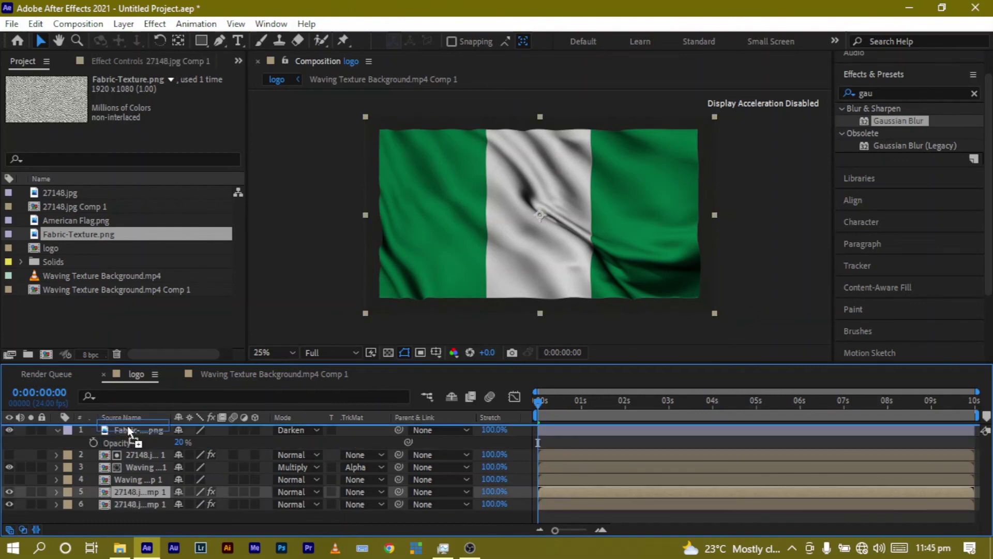
{"action": "left_click_drag", "start_coordinate": [130, 493], "coordinate": [134, 437]}
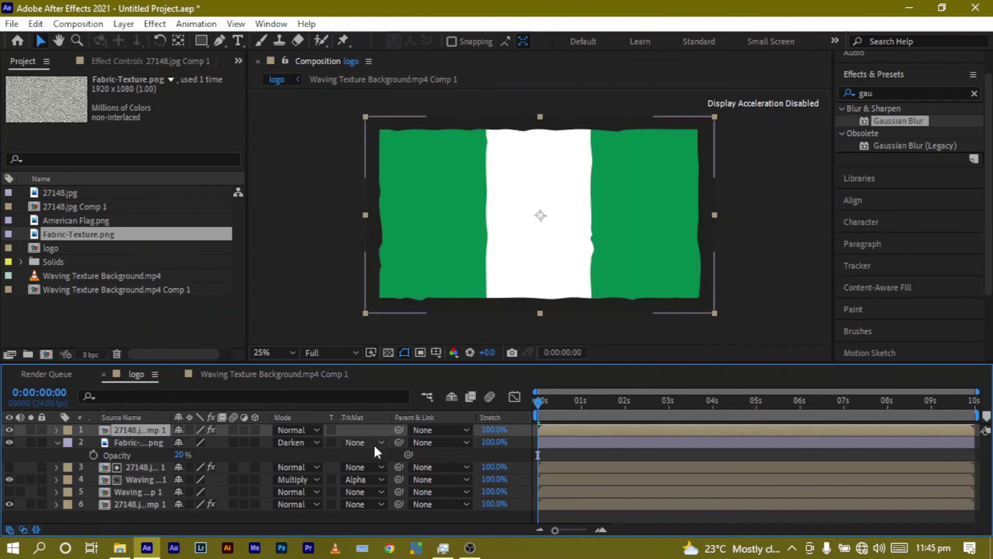
{"action": "left_click", "coordinate": [358, 440]}
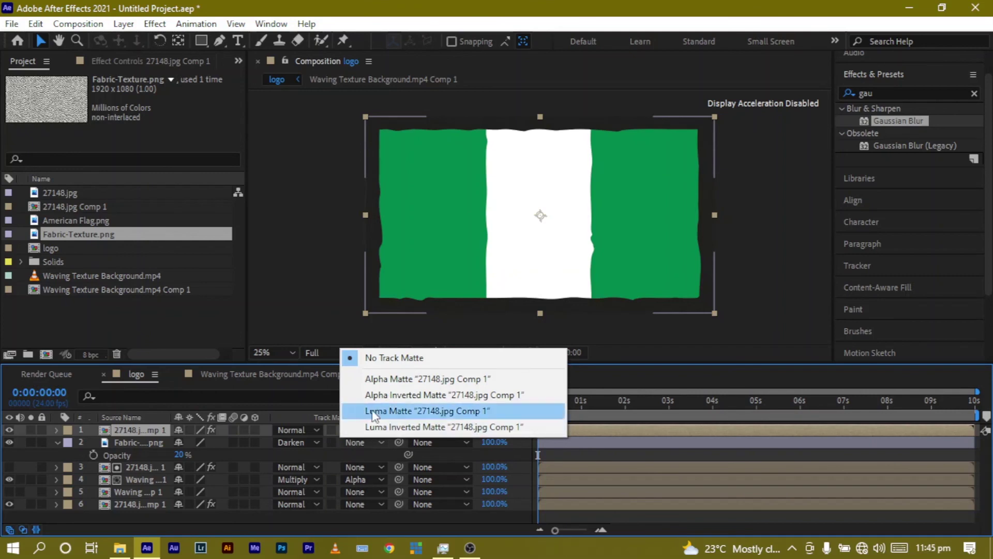
{"action": "left_click", "coordinate": [396, 380]}
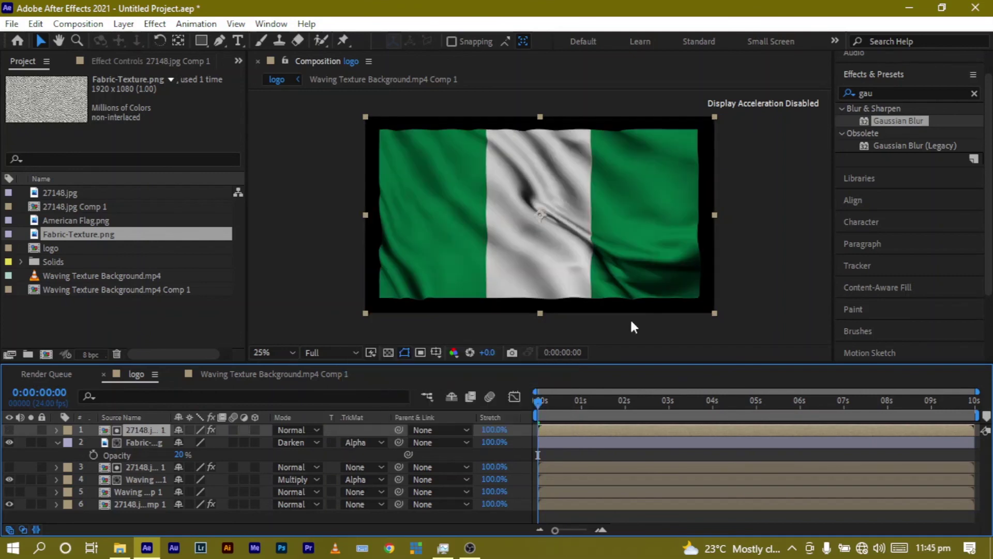
{"action": "scroll", "coordinate": [532, 222], "scroll_direction": "up", "scroll_amount": 1}
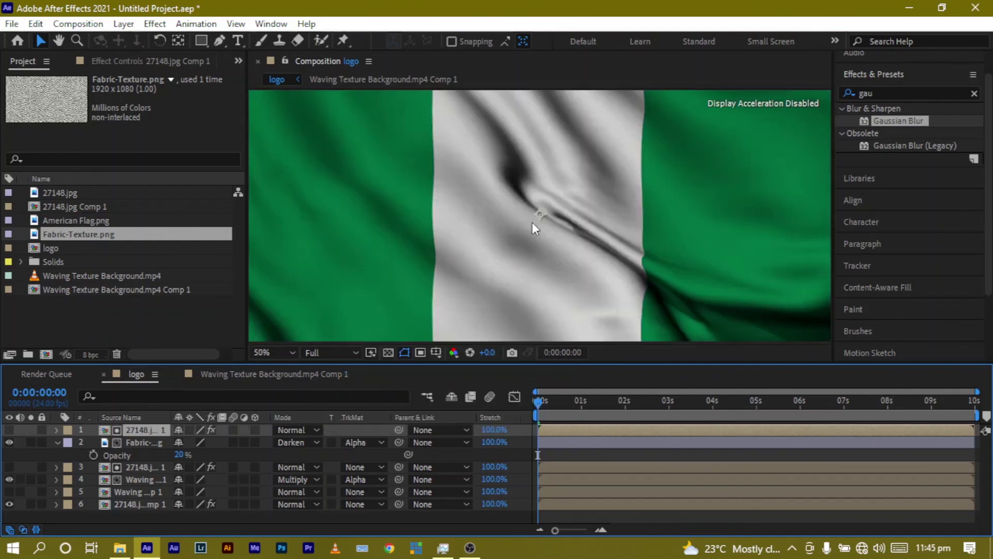
{"action": "scroll", "coordinate": [532, 223], "scroll_direction": "up", "scroll_amount": 2}
{"action": "scroll", "coordinate": [535, 227], "scroll_direction": "down", "scroll_amount": 2}
{"action": "scroll", "coordinate": [539, 248], "scroll_direction": "down", "scroll_amount": 1}
- Preview the fabric-textured Nigerian flag waving against the black background
{"action": "key", "text": "space"}
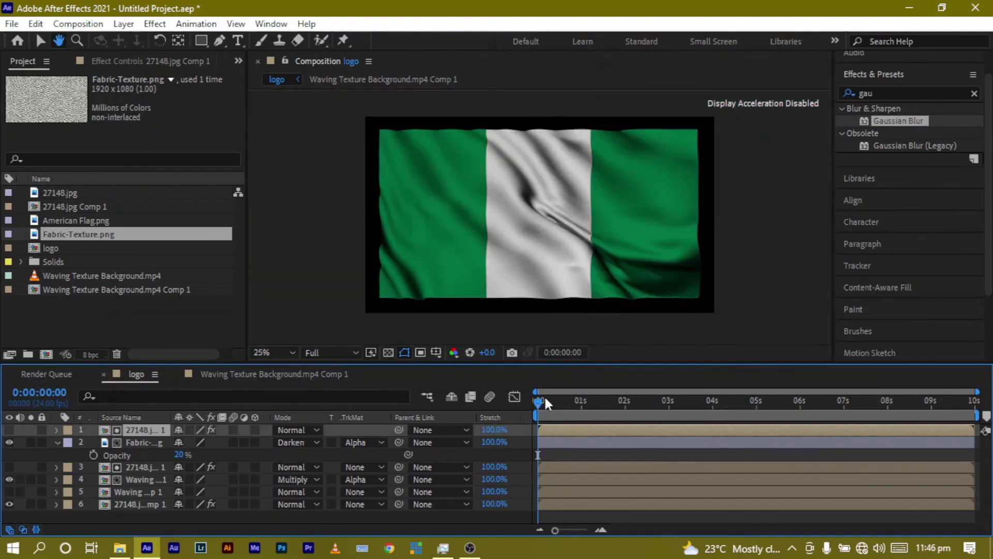